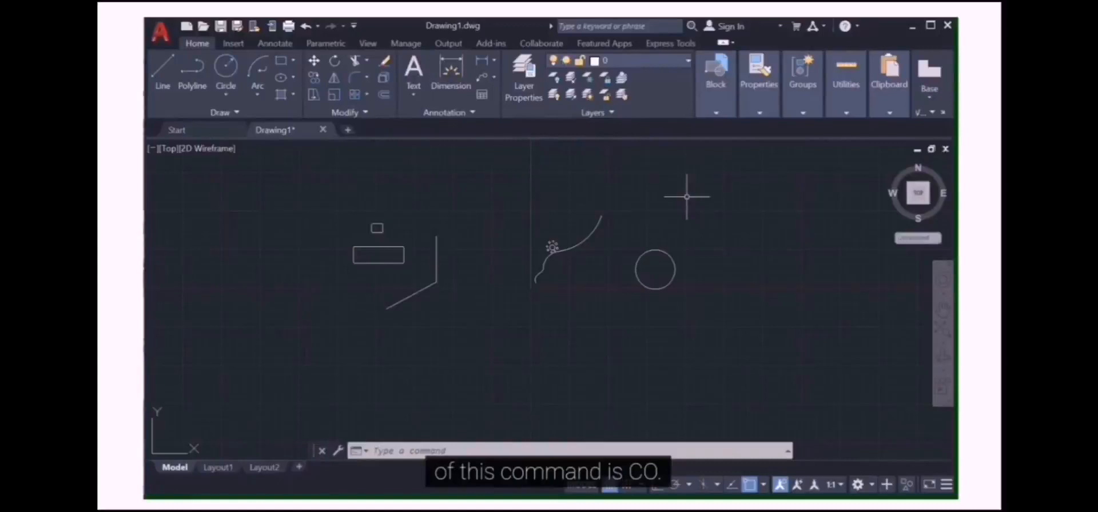
Copy the small square-and-rectangle group from the square's centre, placing the copy at a displacement of 5000,0
text(co)
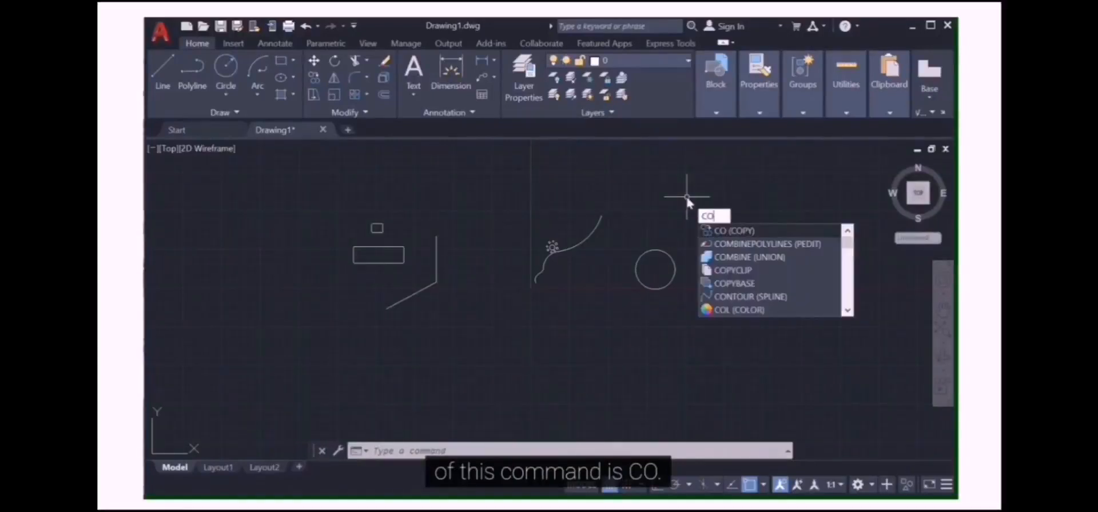
key(Return)
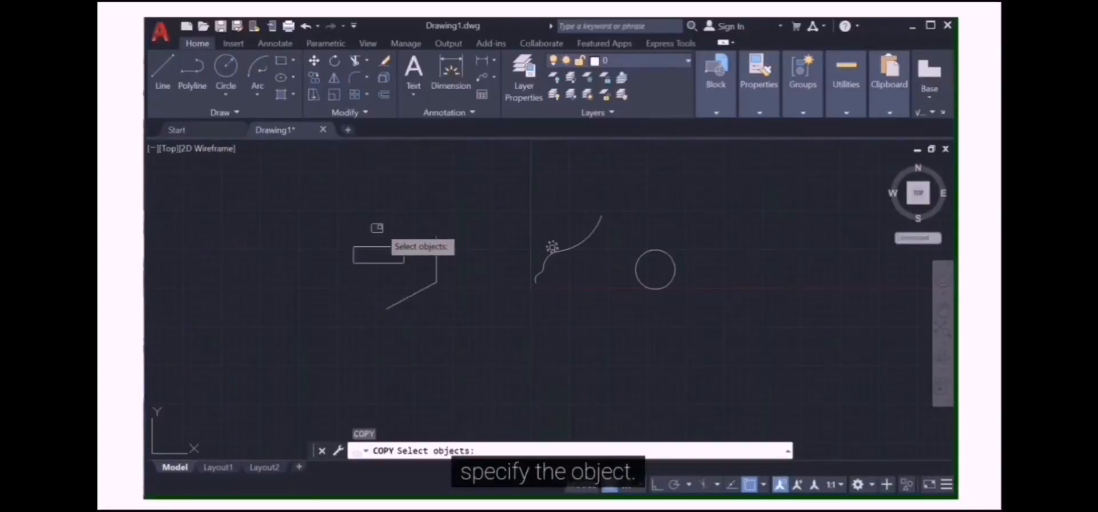
click(377, 228)
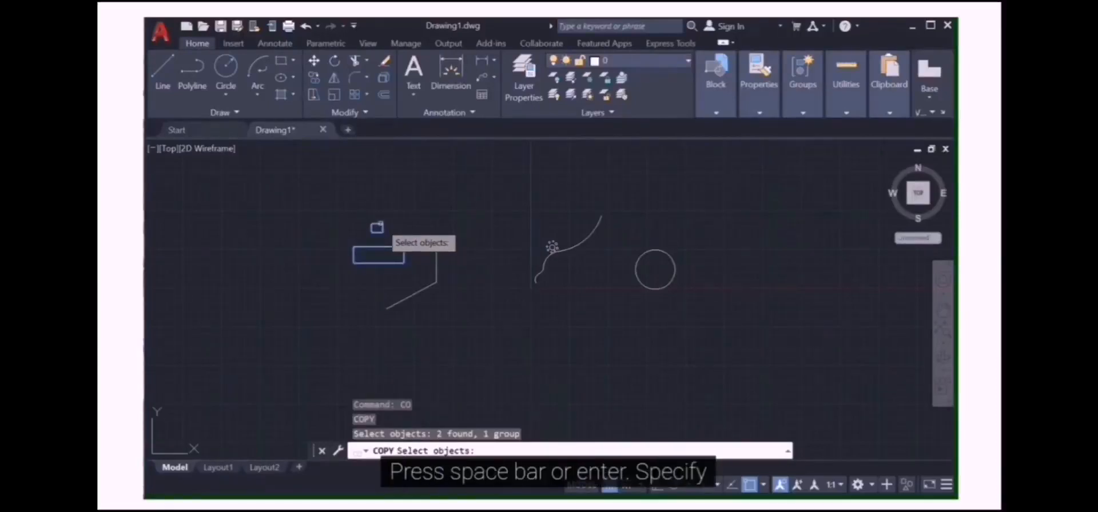
key(Return)
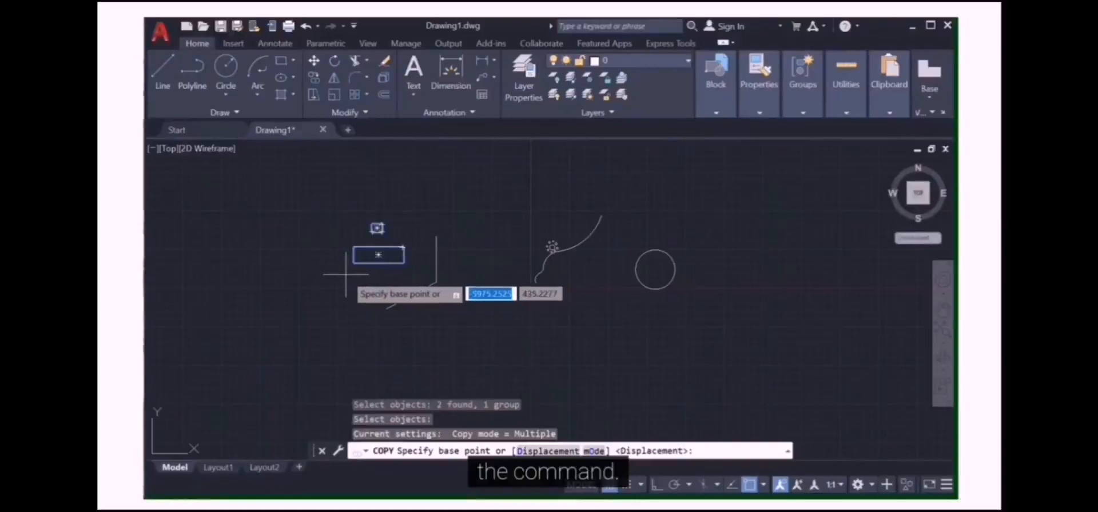
scroll(345, 275, up, 2)
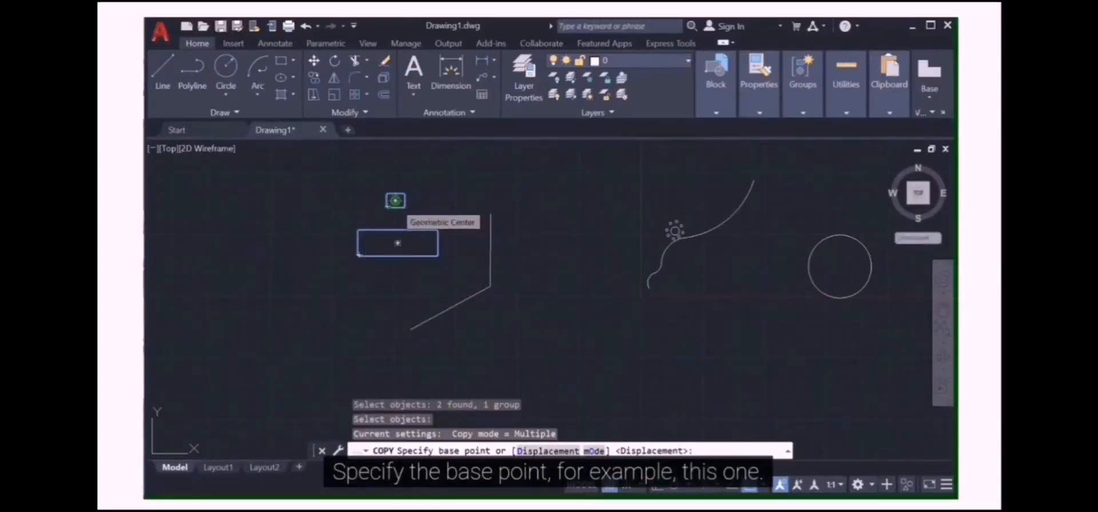
click(395, 200)
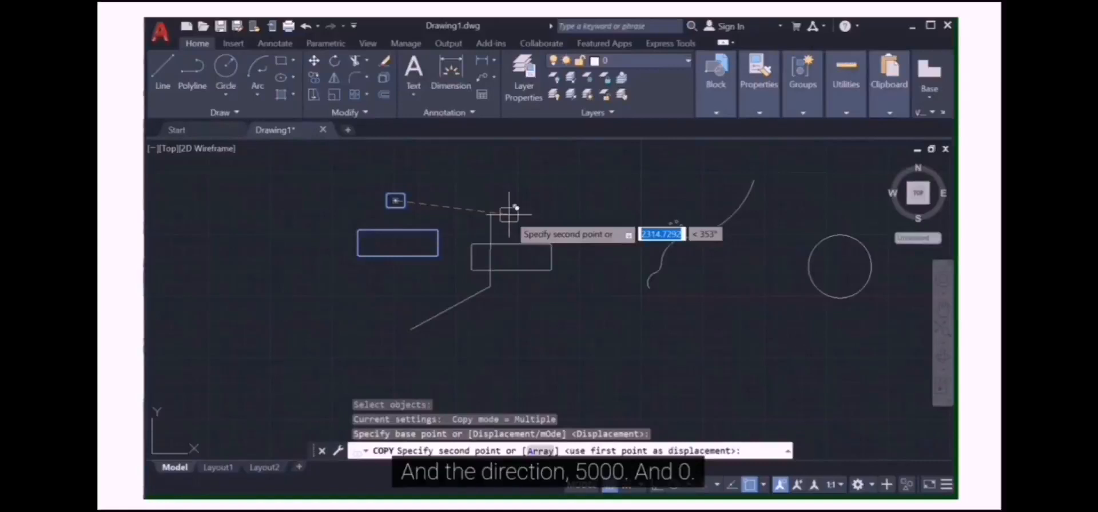
text(5000)
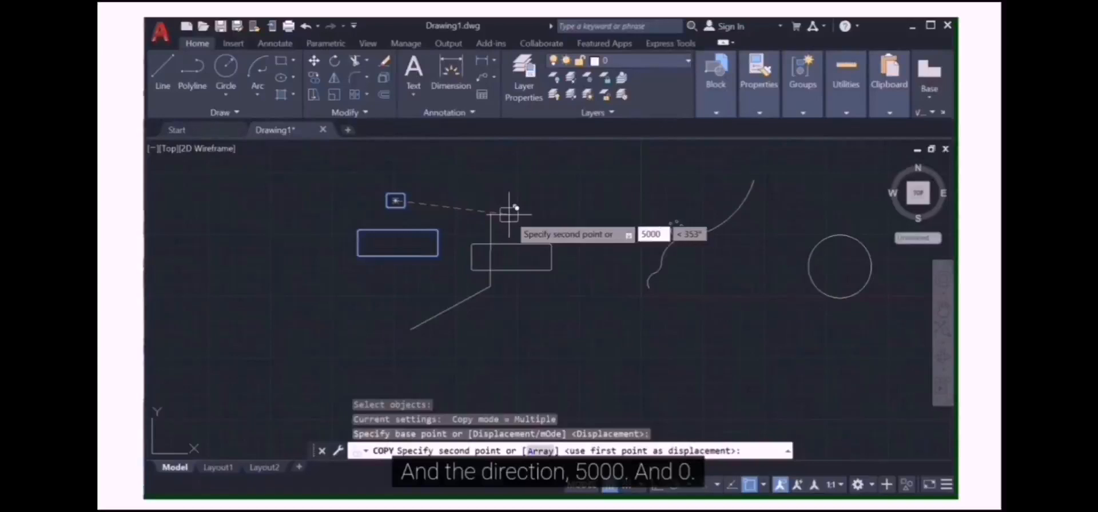
key(Tab)
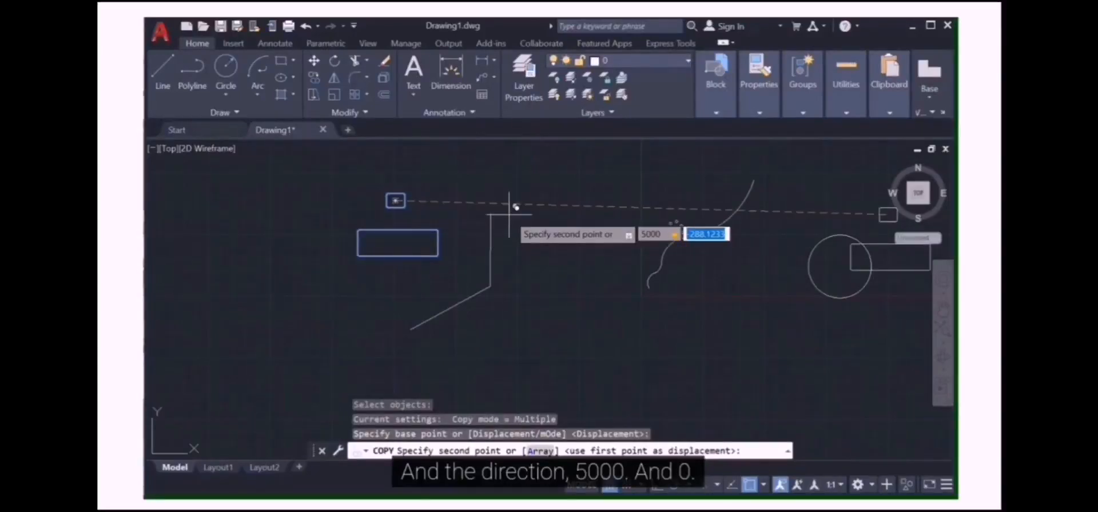
text(0)
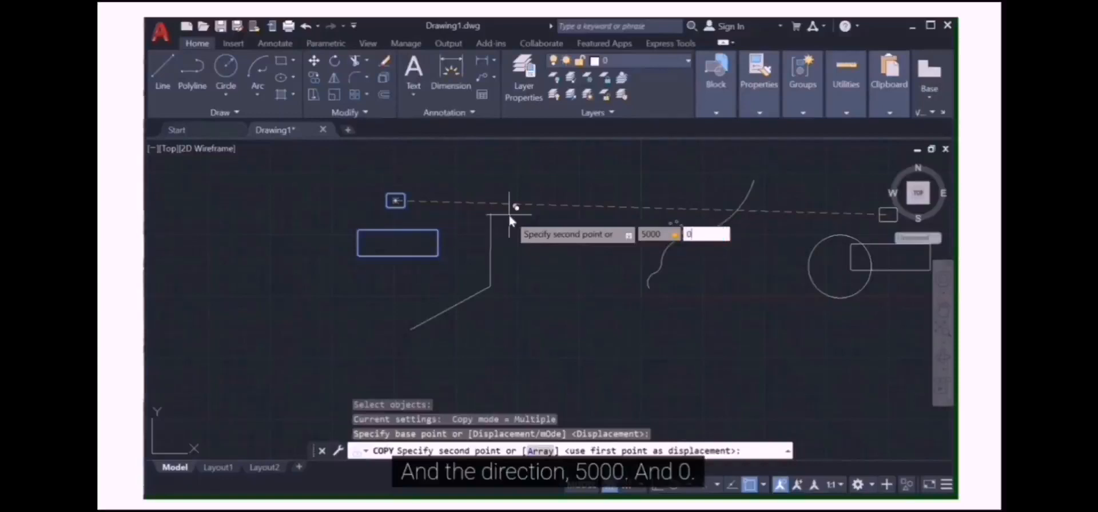
key(Return)
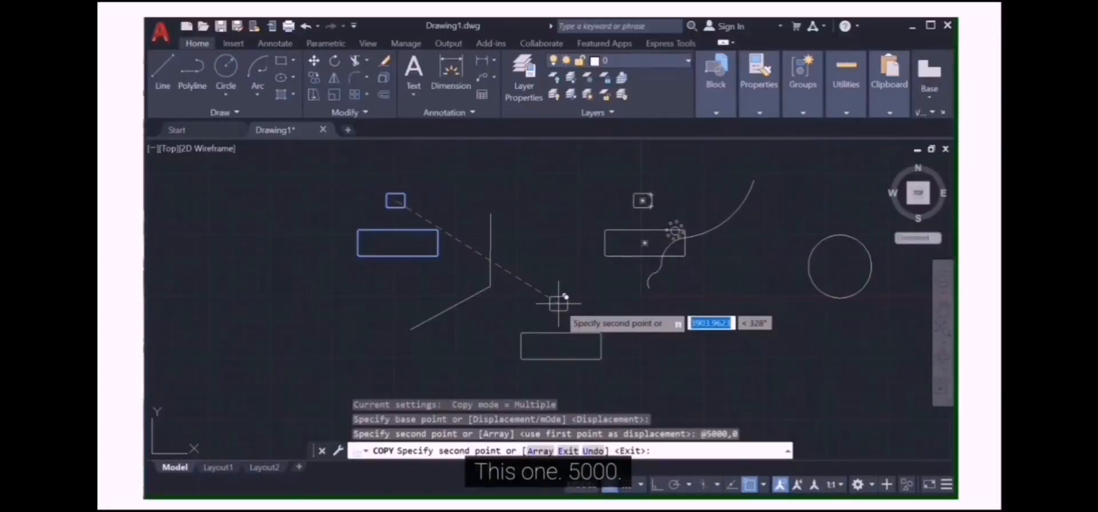
Place another copy 5000 units away at an angle of -40 degrees and end the Copy command
text(5000)
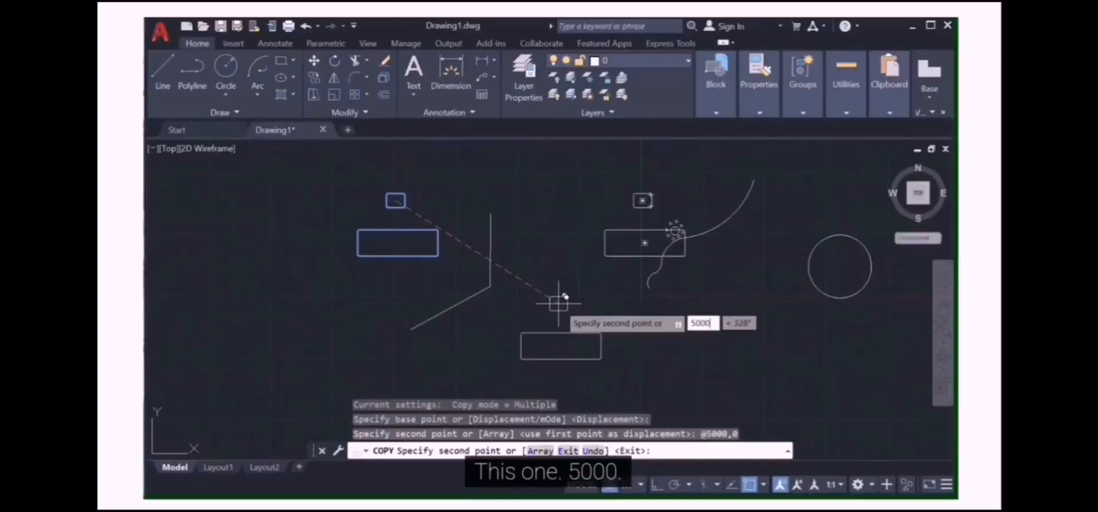
key(Tab)
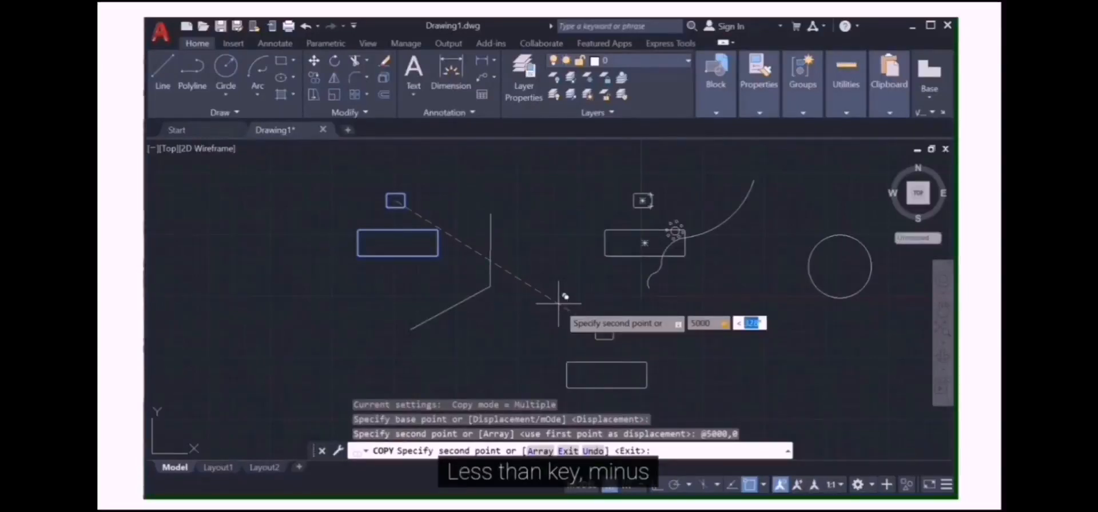
text(<-)
text(40)
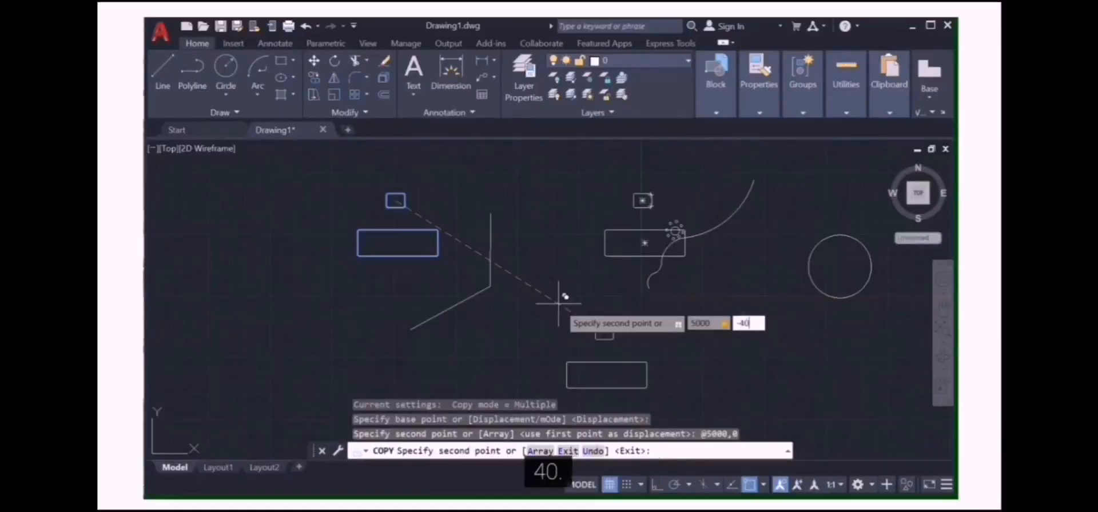
key(Return)
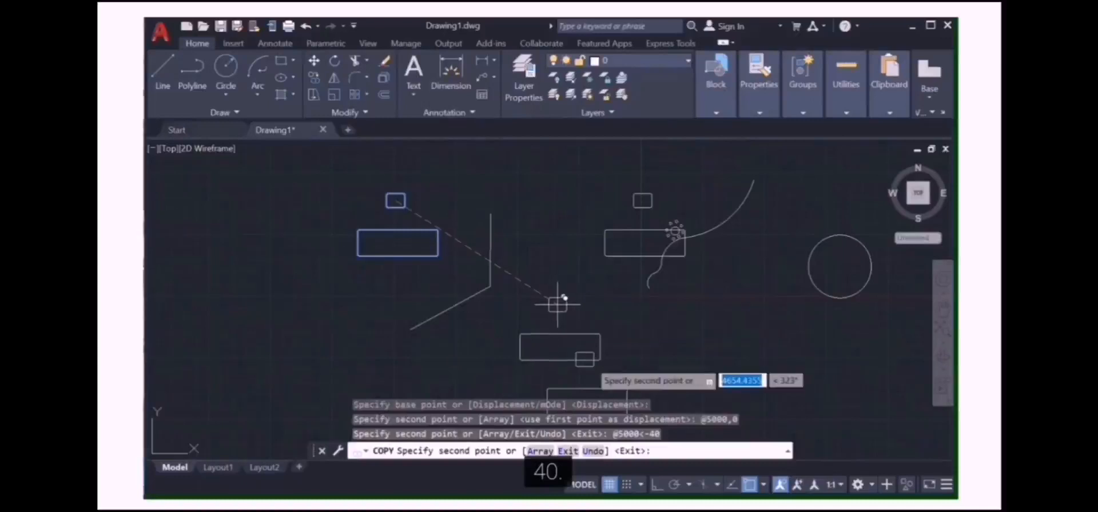
scroll(548, 329, up, 2)
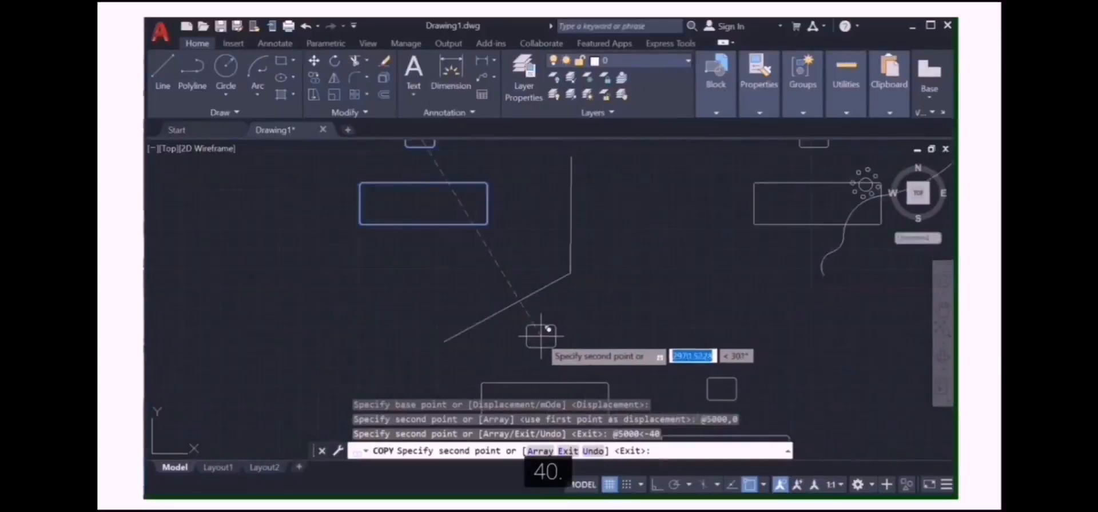
scroll(541, 343, down, 2)
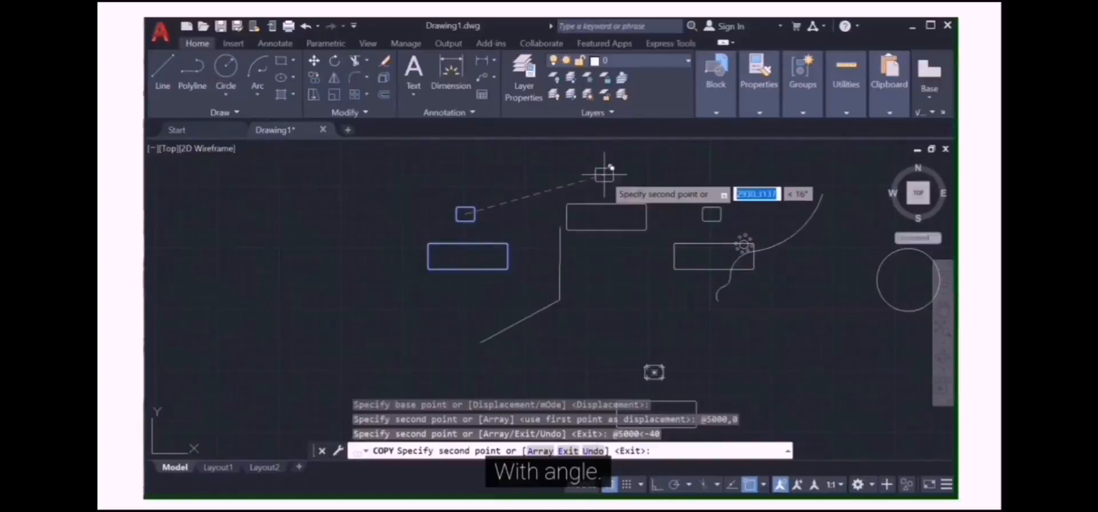
key(Return)
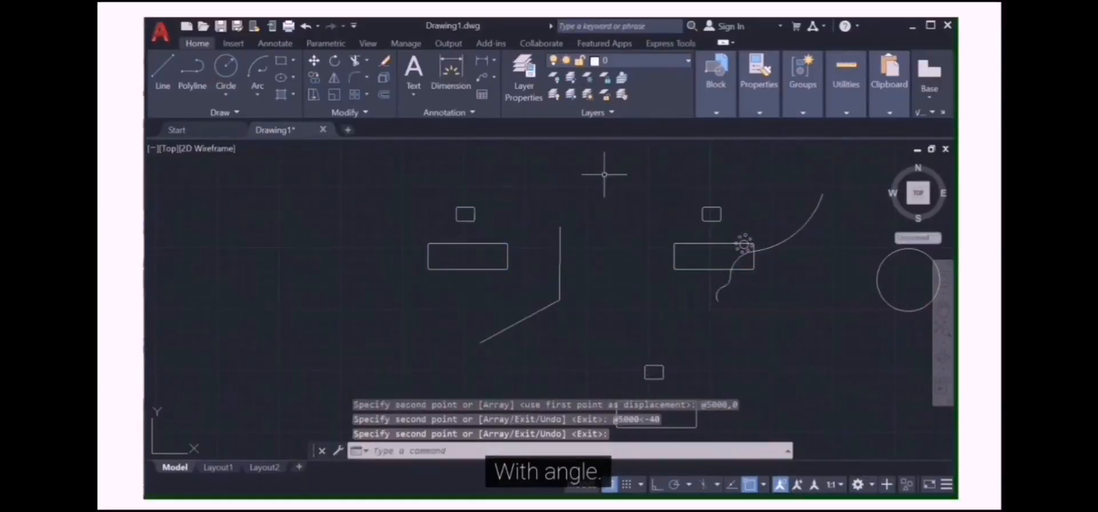
Copy the same group again from the square's centre as a 4-item array with 0,1000 displacement between items
scroll(645, 205, down, 2)
scroll(578, 281, up, 2)
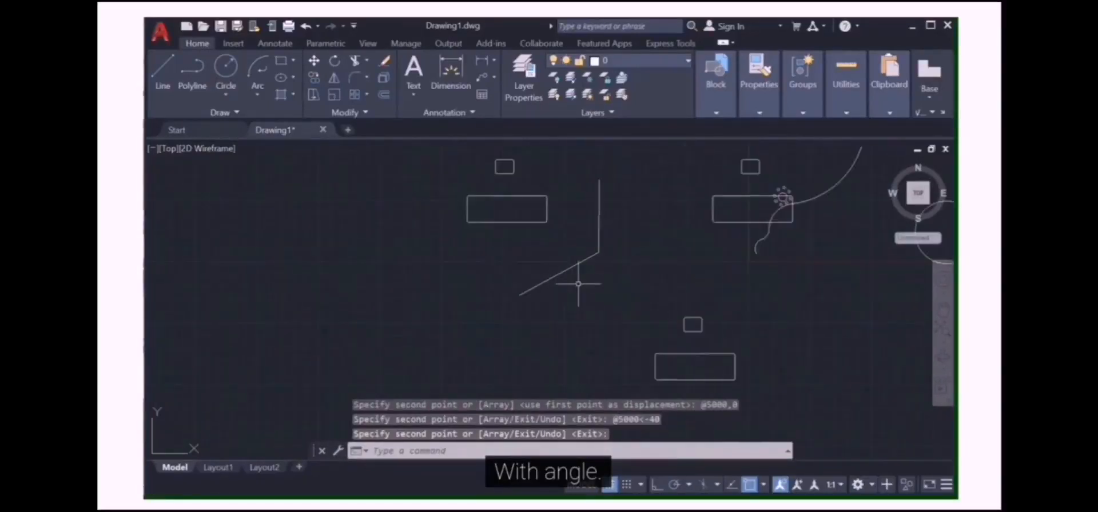
scroll(578, 283, down, 2)
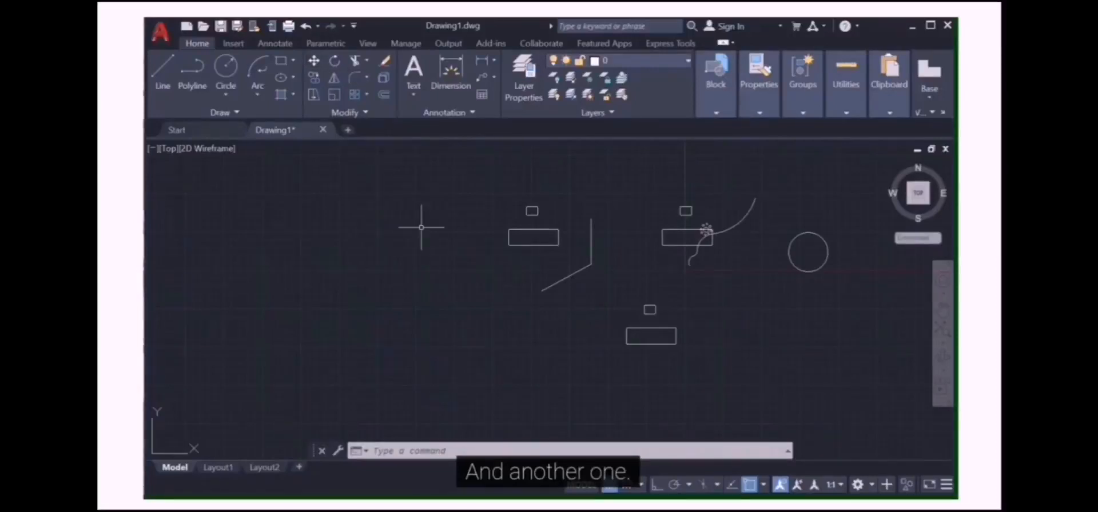
key(Up)
key(Return)
scroll(551, 226, up, 4)
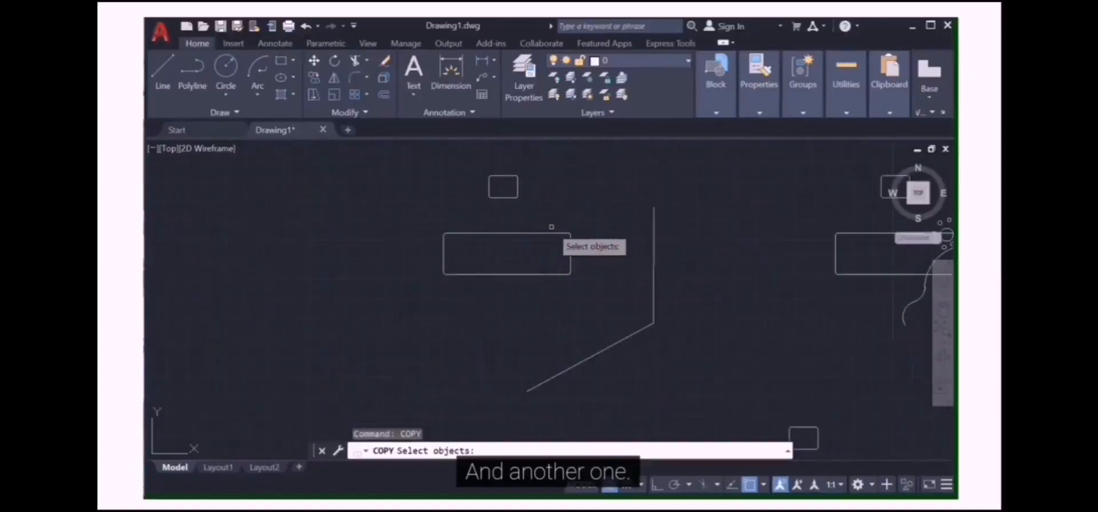
scroll(551, 227, down, 2)
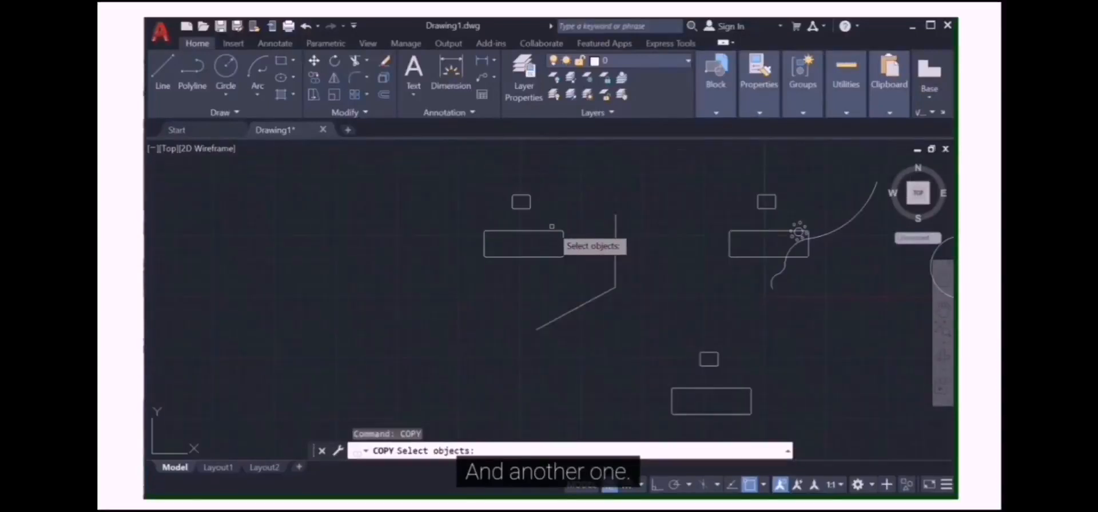
click(521, 202)
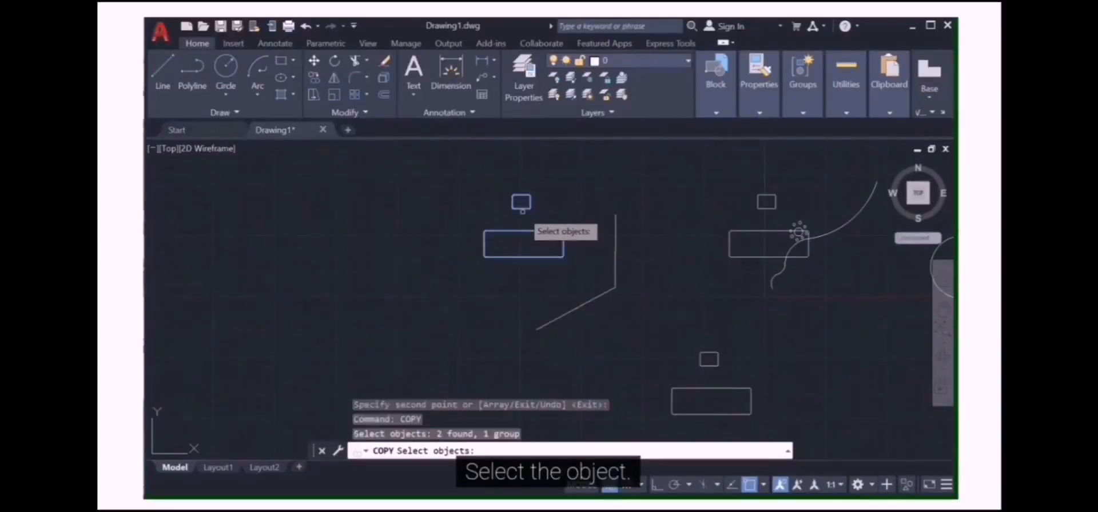
key(Return)
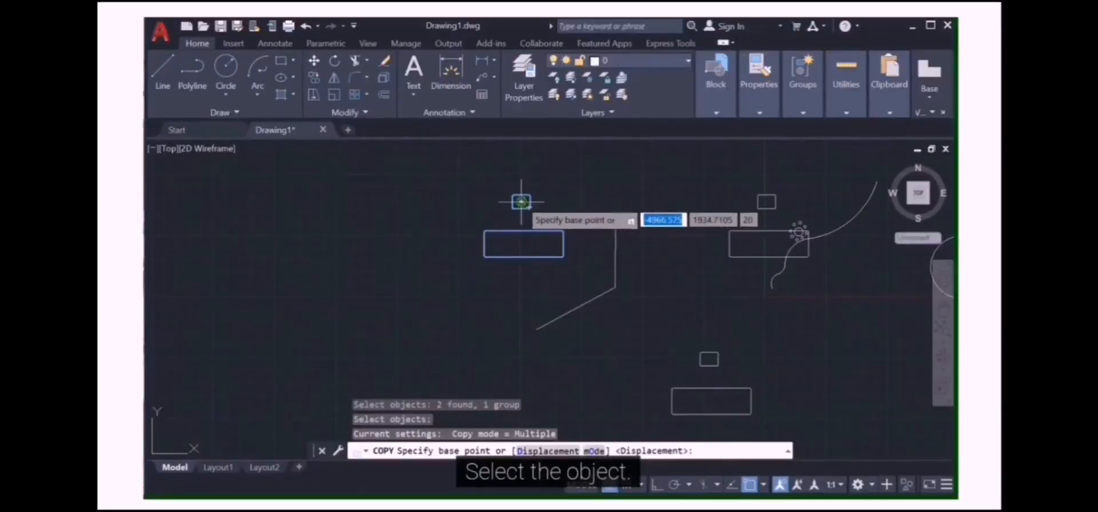
click(521, 202)
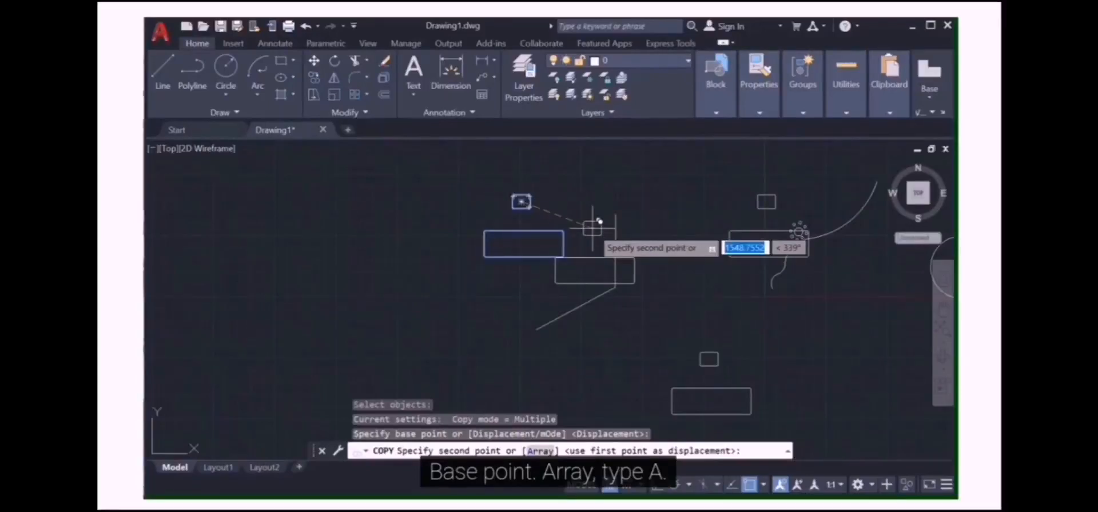
text(a)
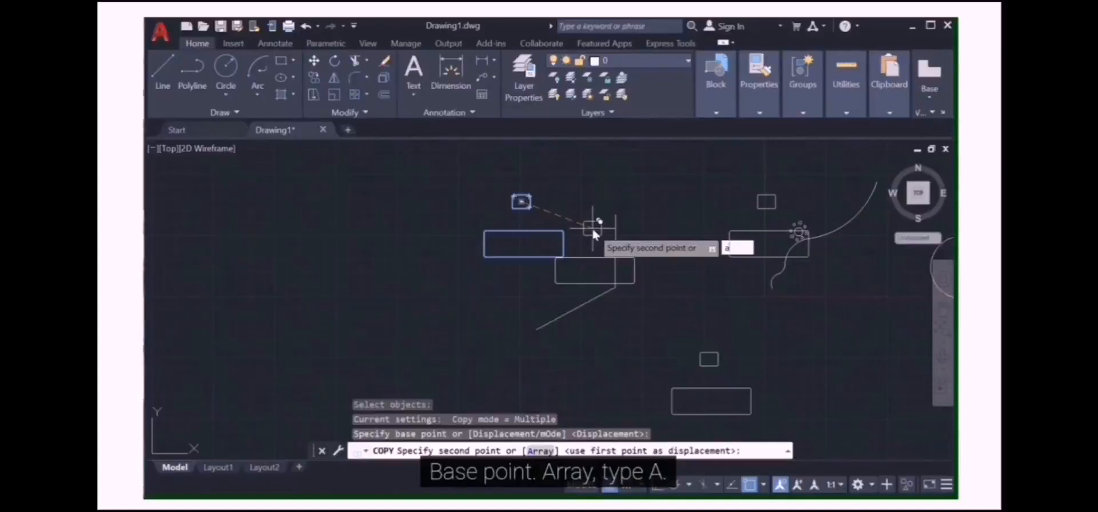
key(Return)
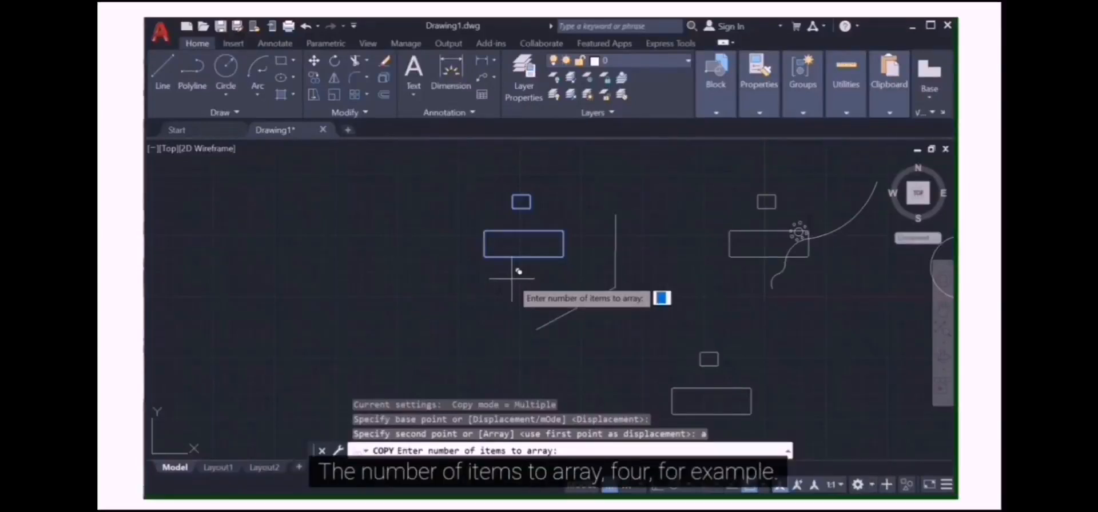
text(4)
key(Return)
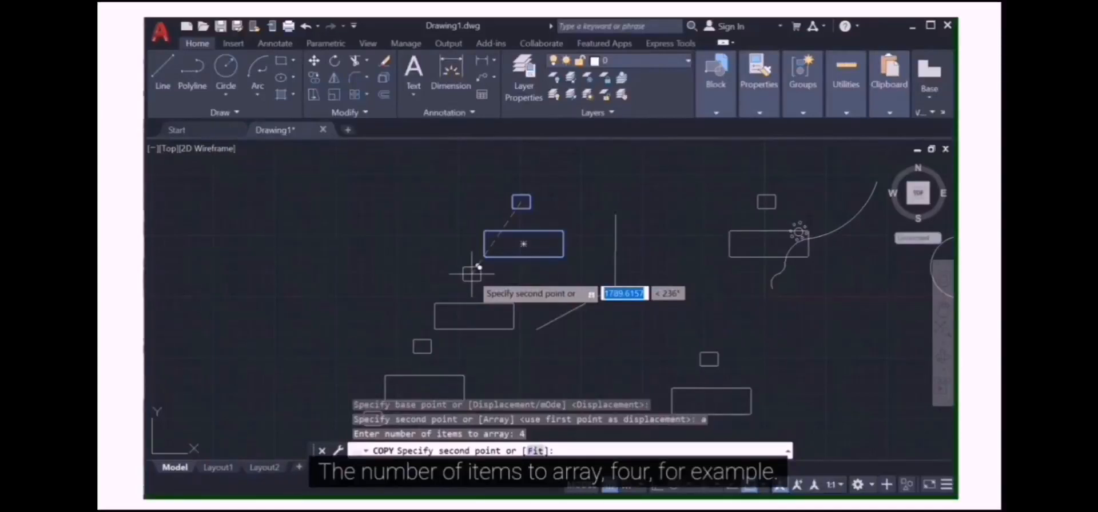
text(0)
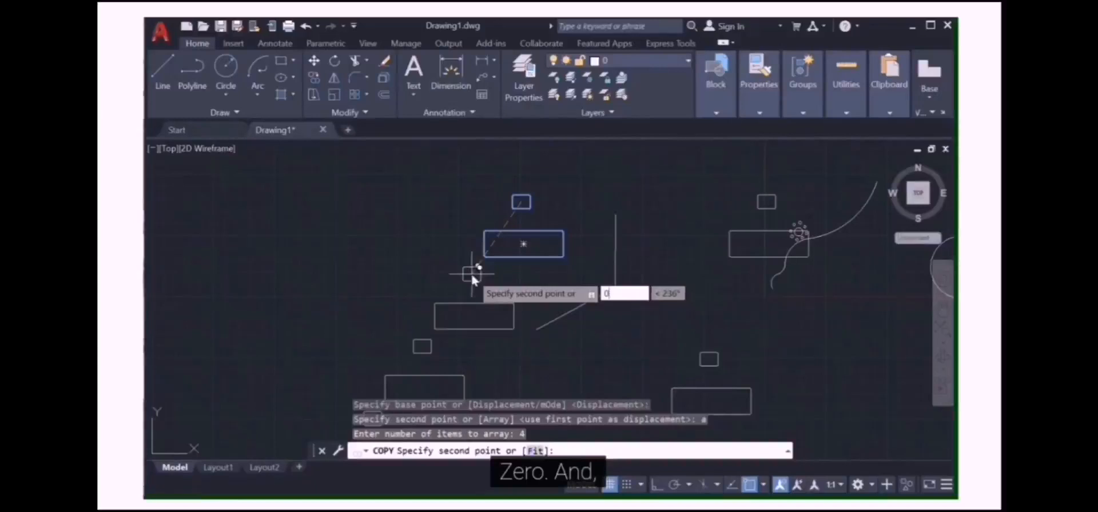
key(Tab)
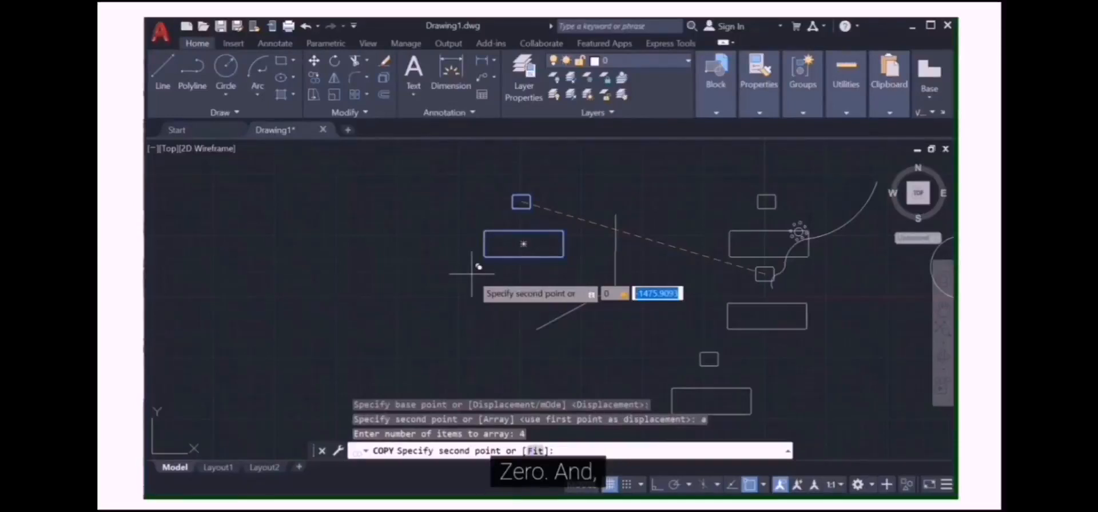
text(1)
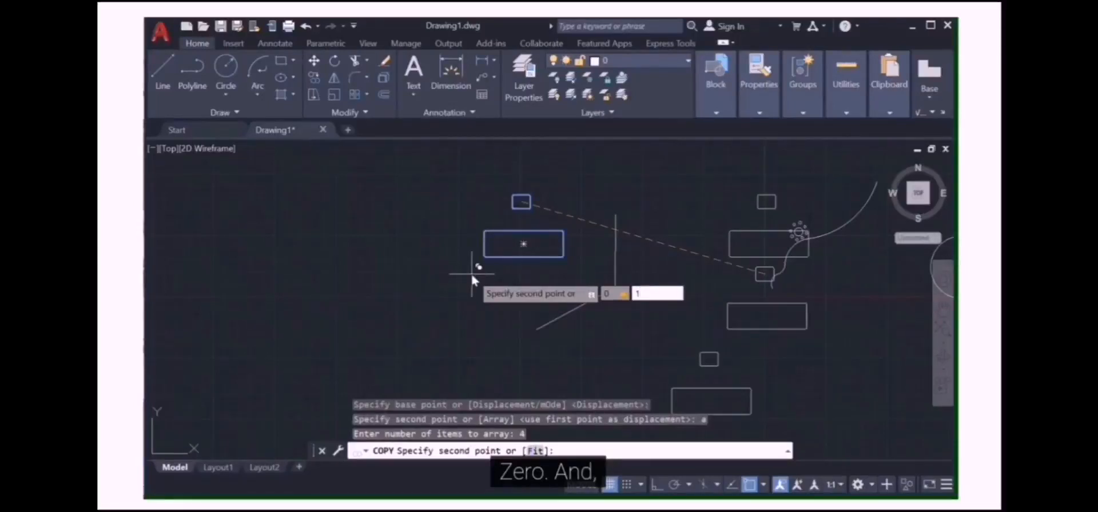
text(000)
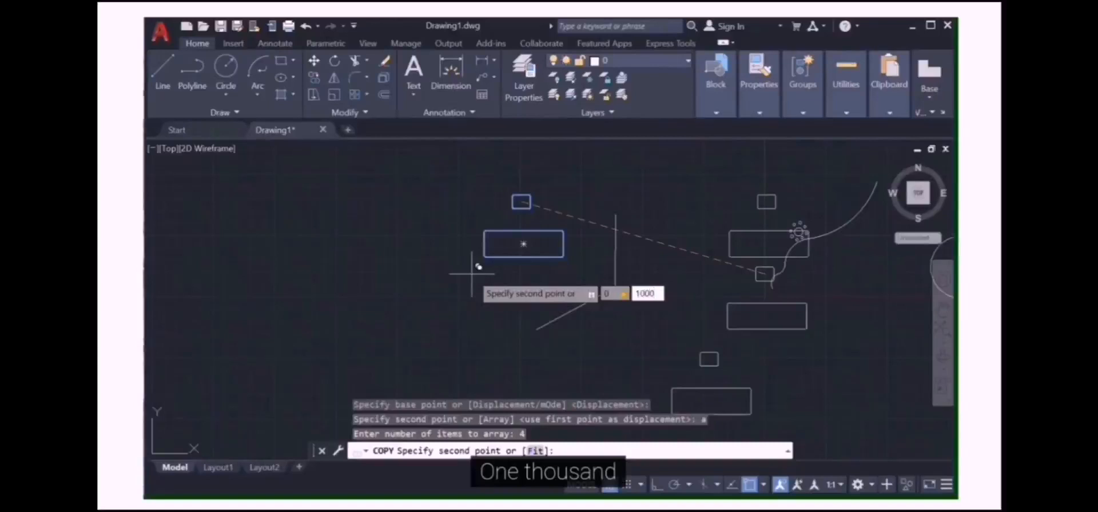
key(Return)
scroll(471, 274, up, 2)
scroll(526, 201, down, 6)
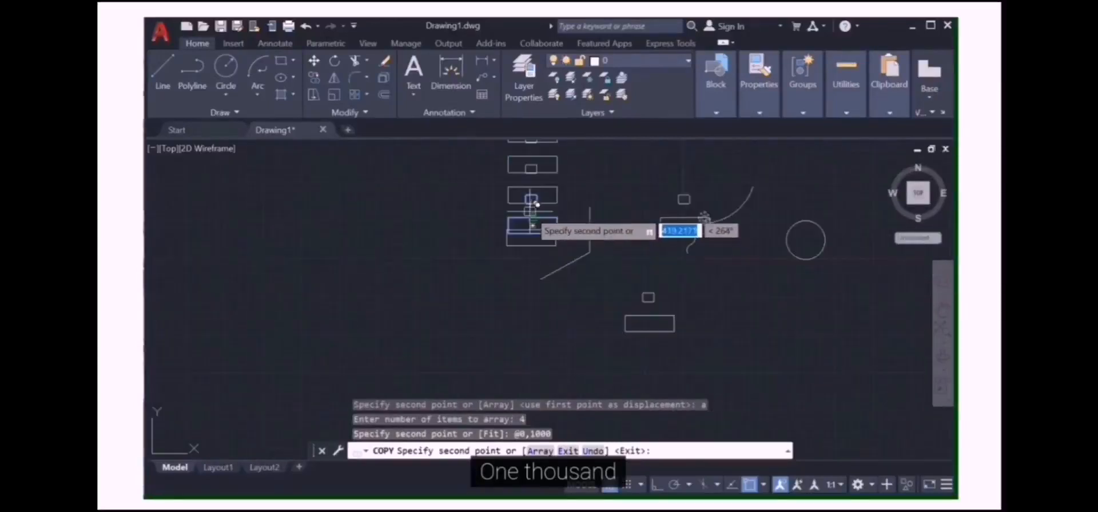
scroll(531, 172, up, 4)
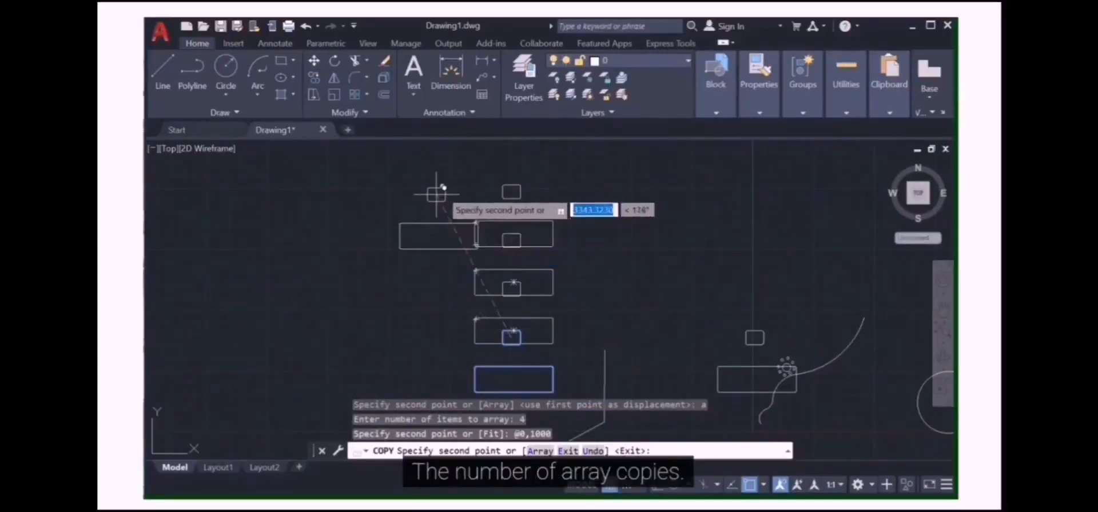
mouse_move(419, 52)
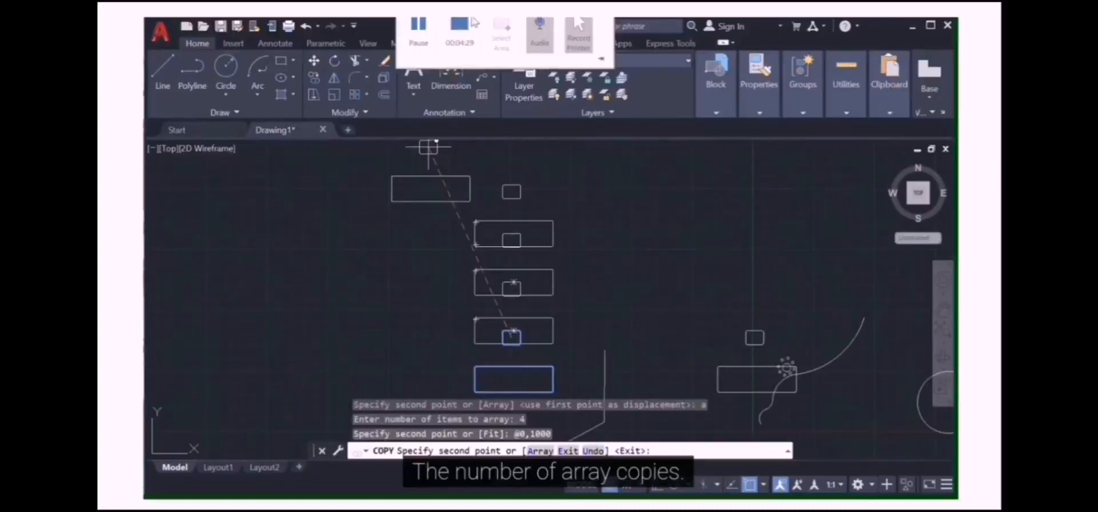
click(418, 50)
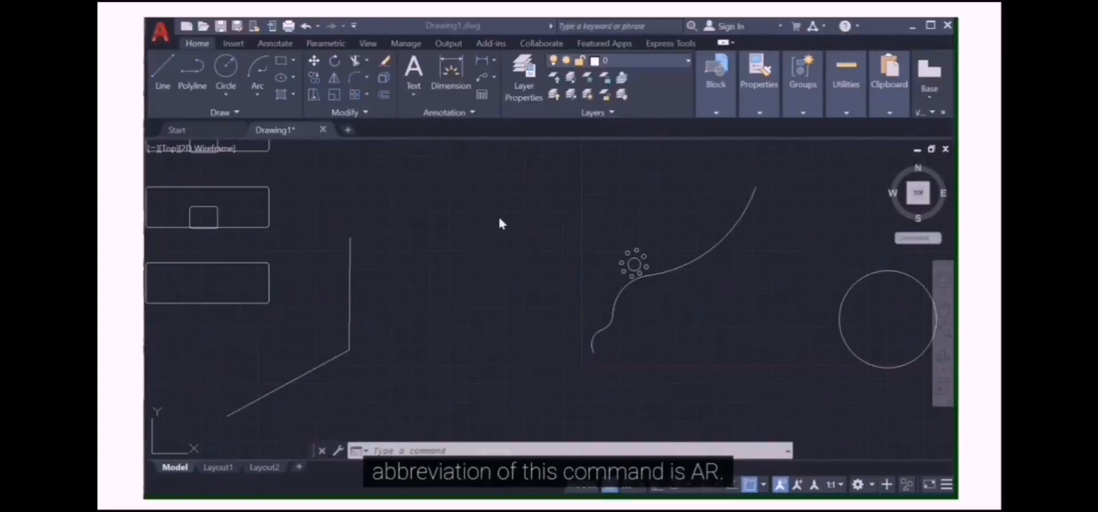
click(442, 450)
text(ar)
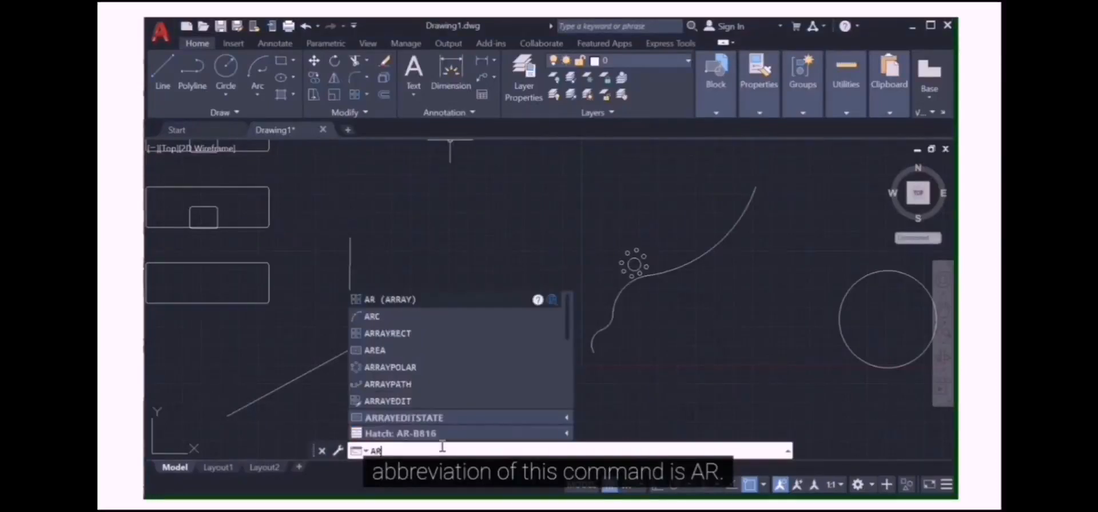
key(Return)
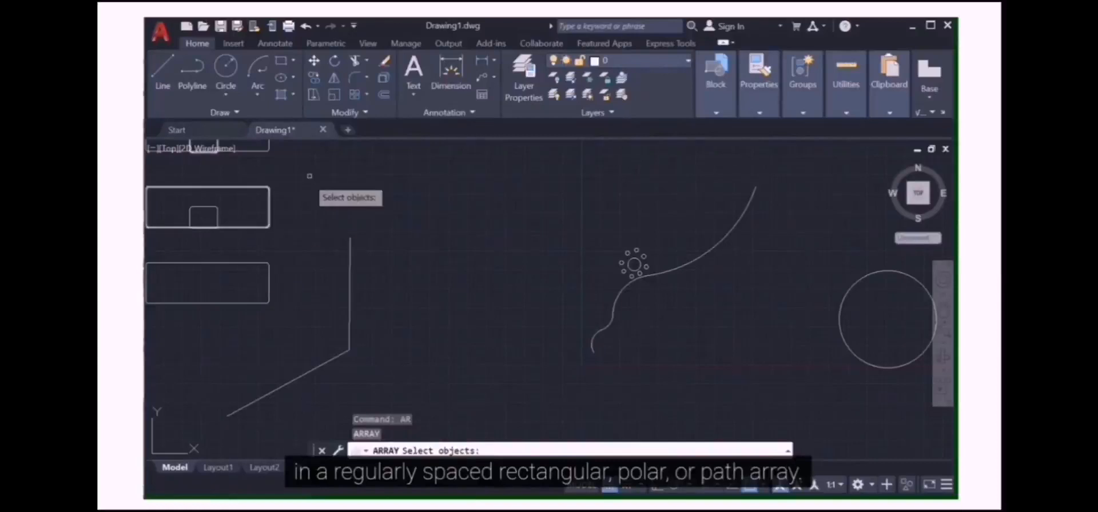
Create a path array of the small flower-shaped group along the curved line
click(366, 95)
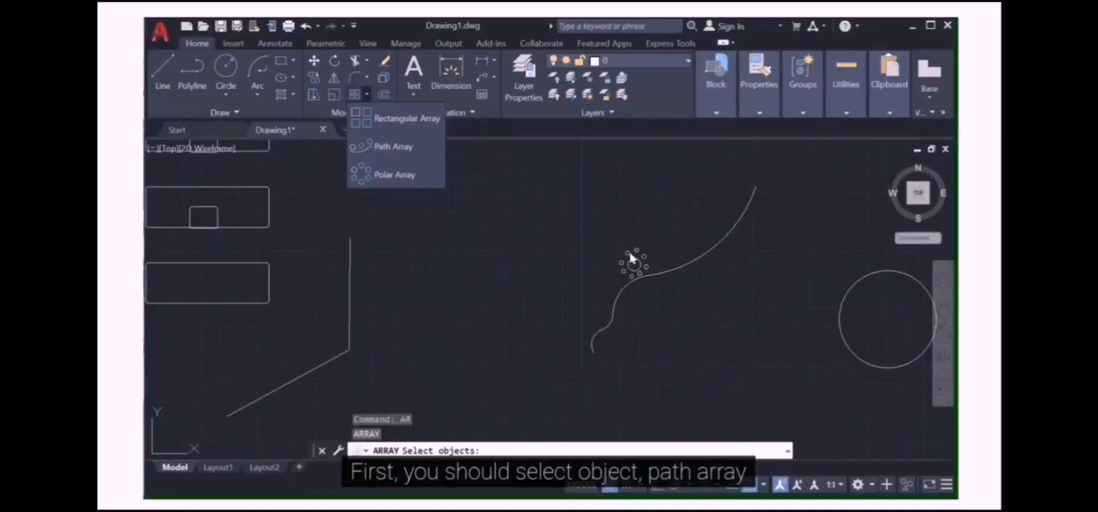
click(392, 147)
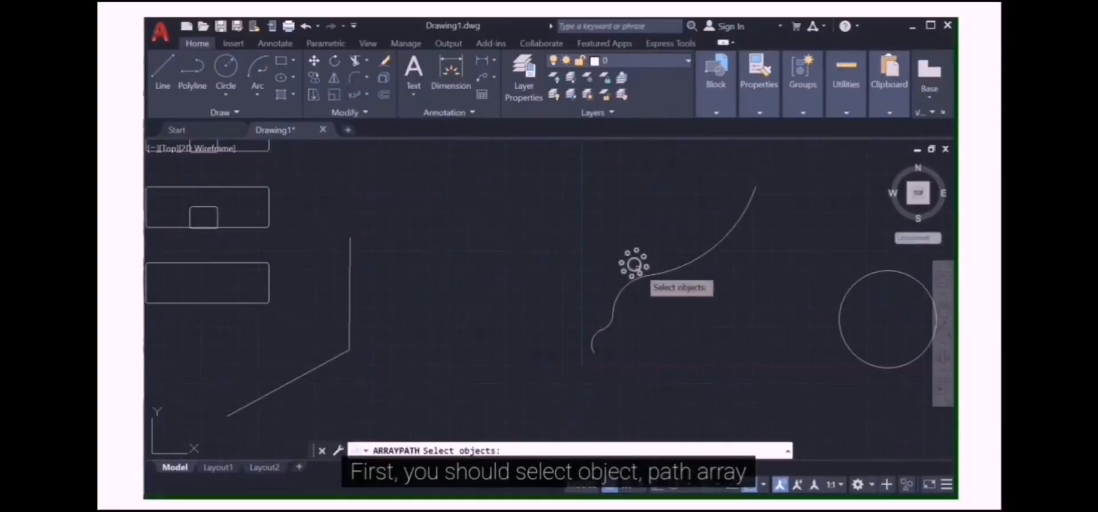
click(367, 94)
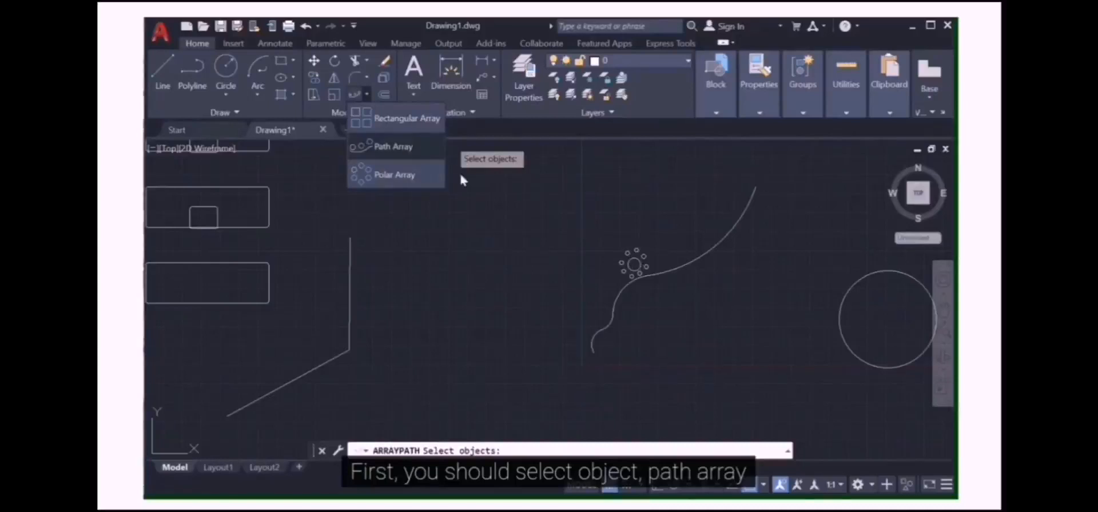
click(634, 264)
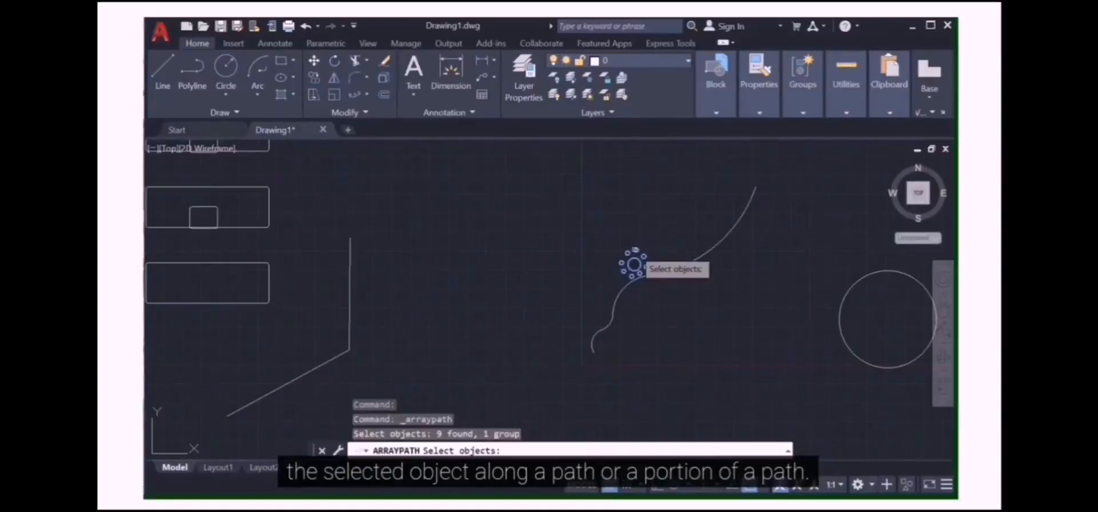
key(space)
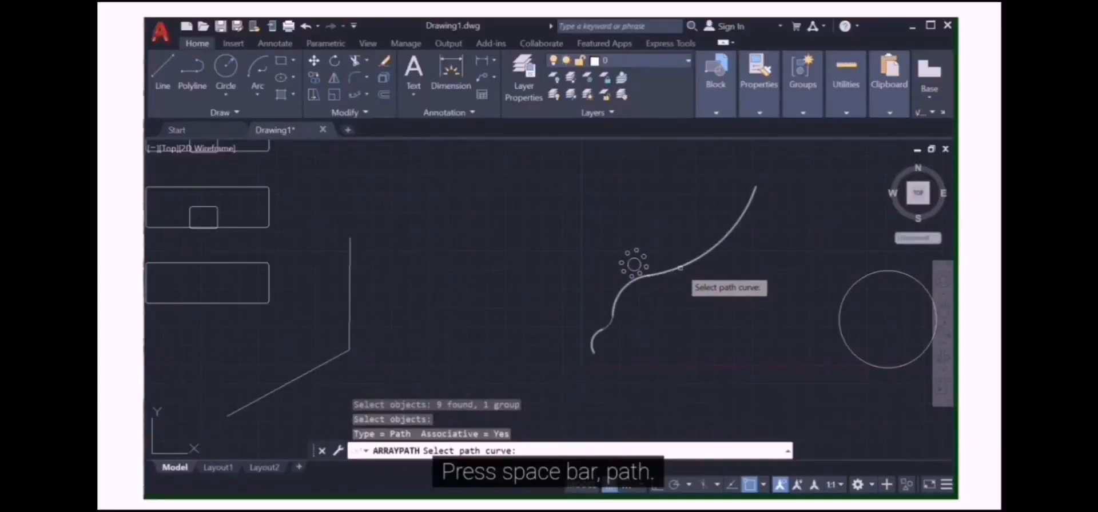
click(680, 267)
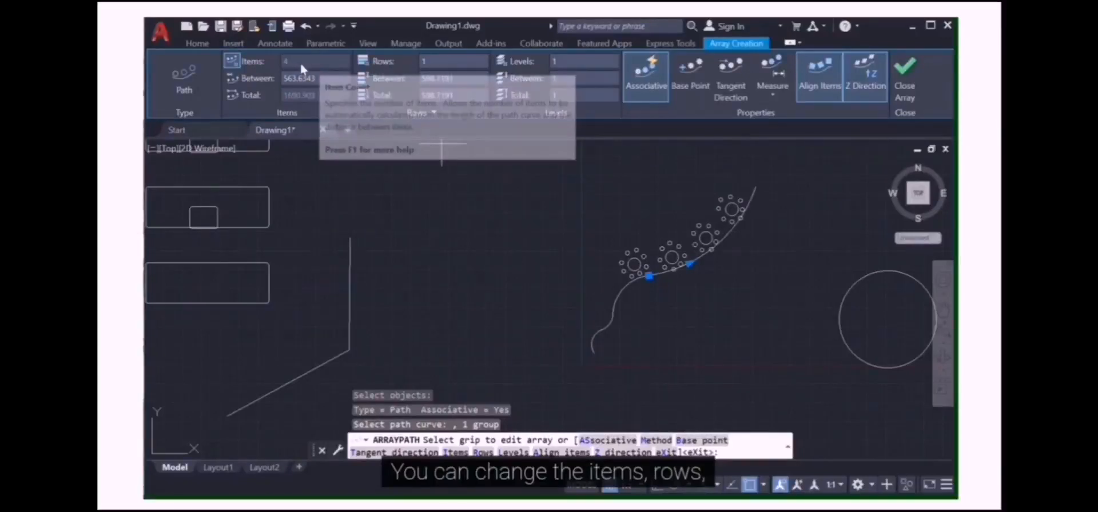
Set the path array's spacing between items to 400
click(421, 65)
text(4)
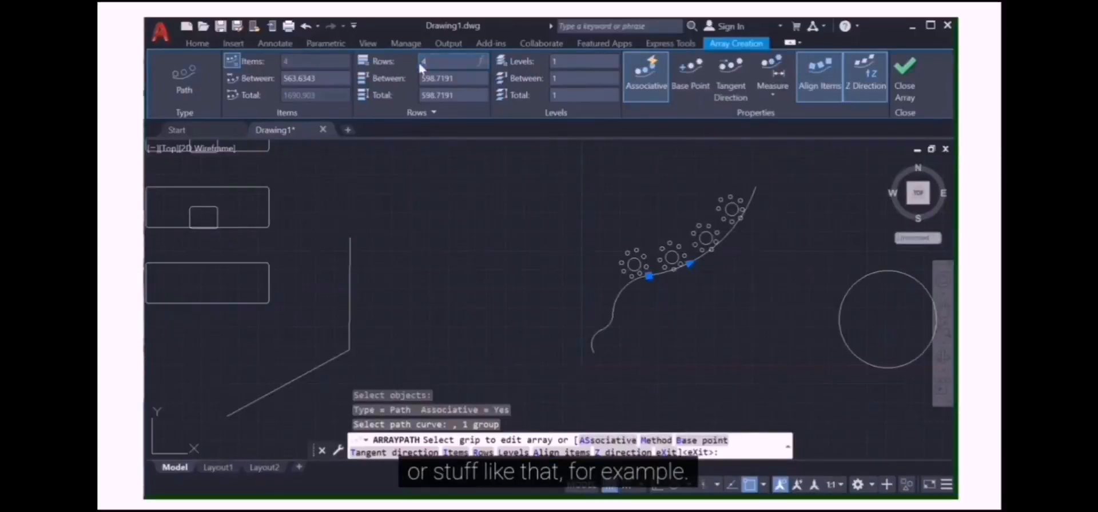
key(BackSpace)
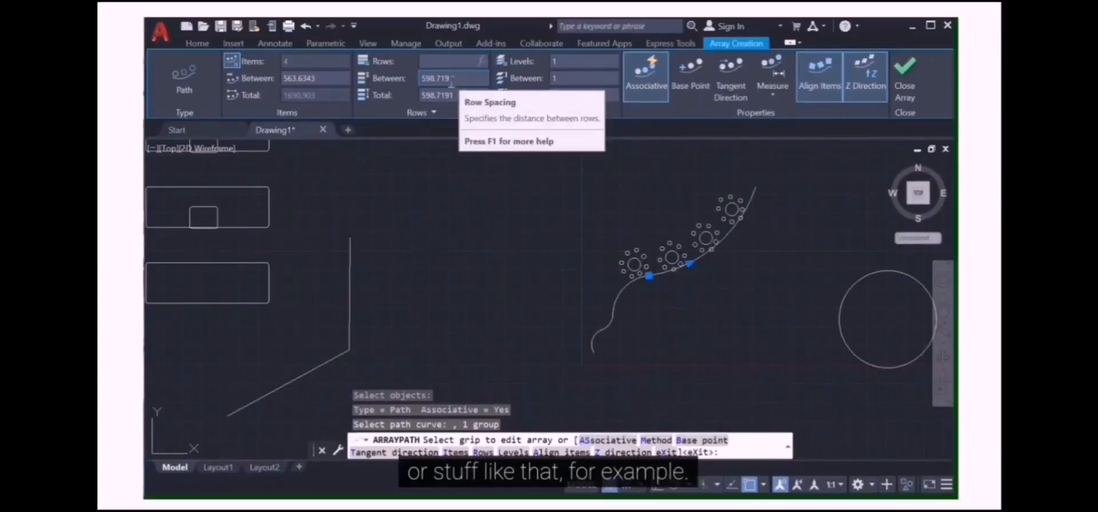
click(327, 77)
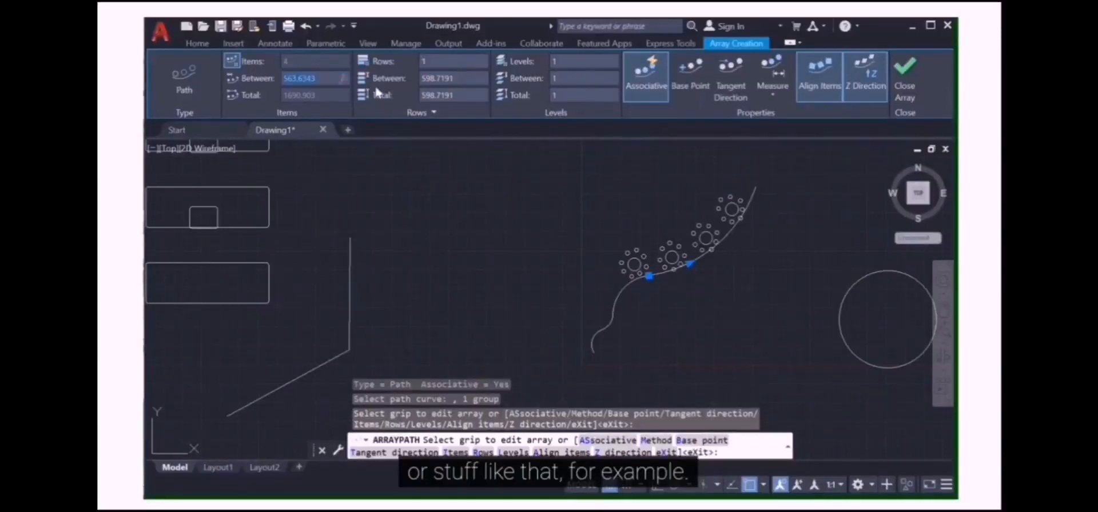
text(400)
key(Return)
Set the row spacing to 400, then undo the whole path array
click(440, 81)
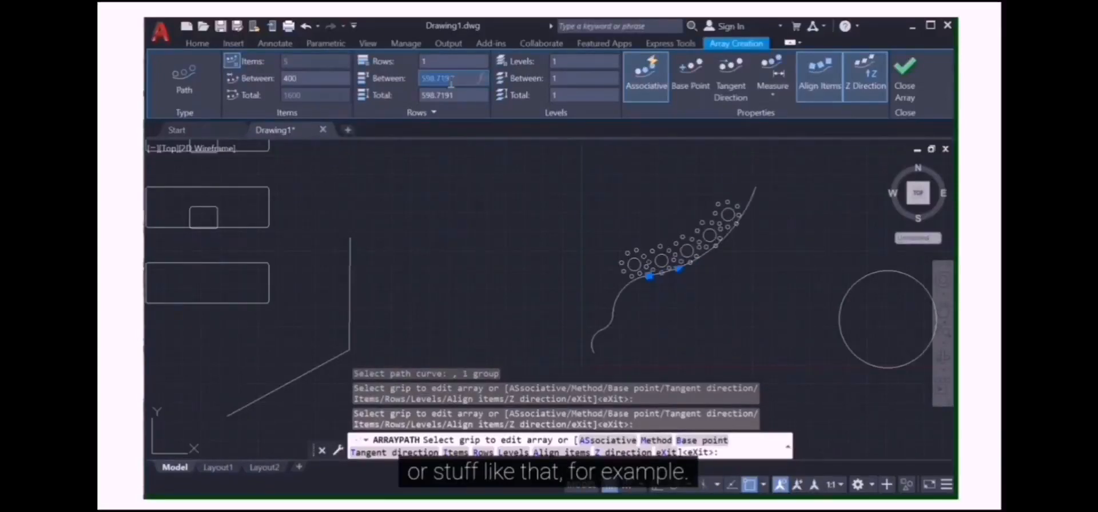
text(400)
key(Return)
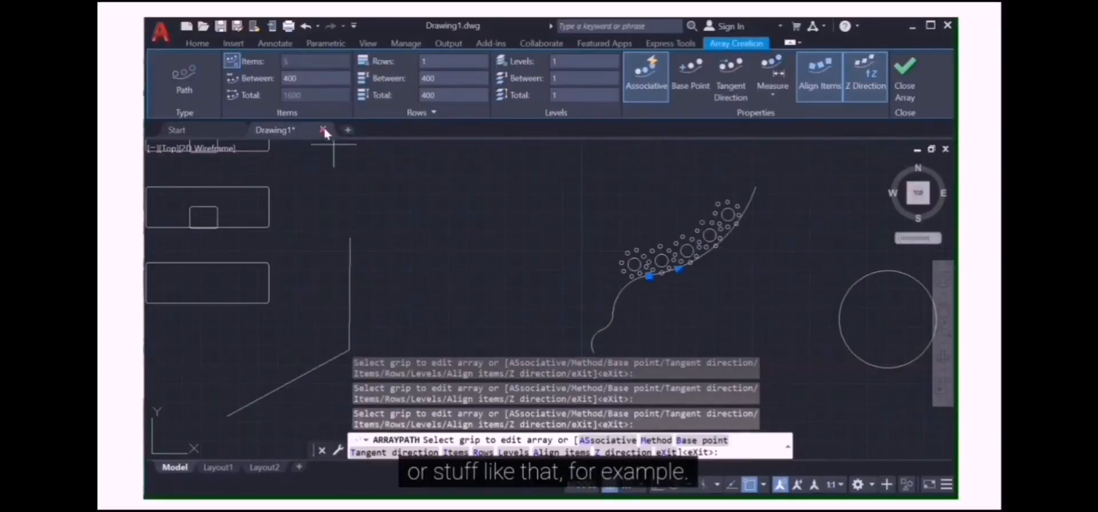
click(306, 26)
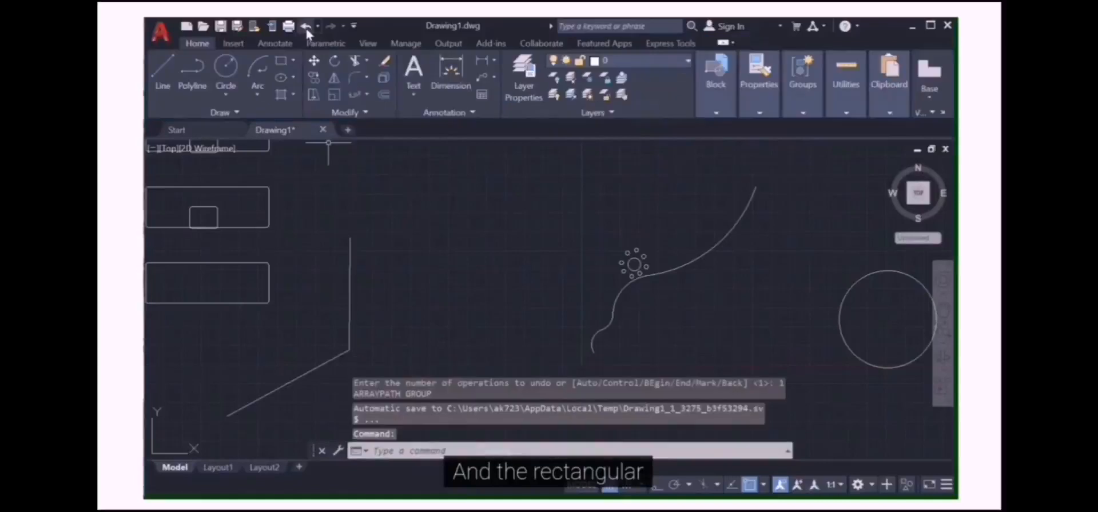
Create a rectangular array of the small flower-shaped group
click(366, 95)
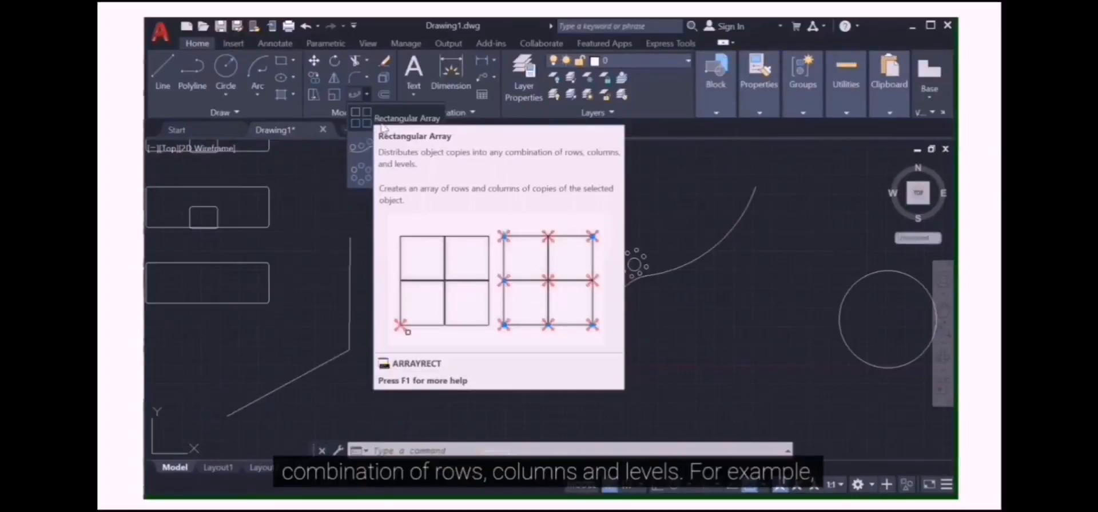
click(376, 119)
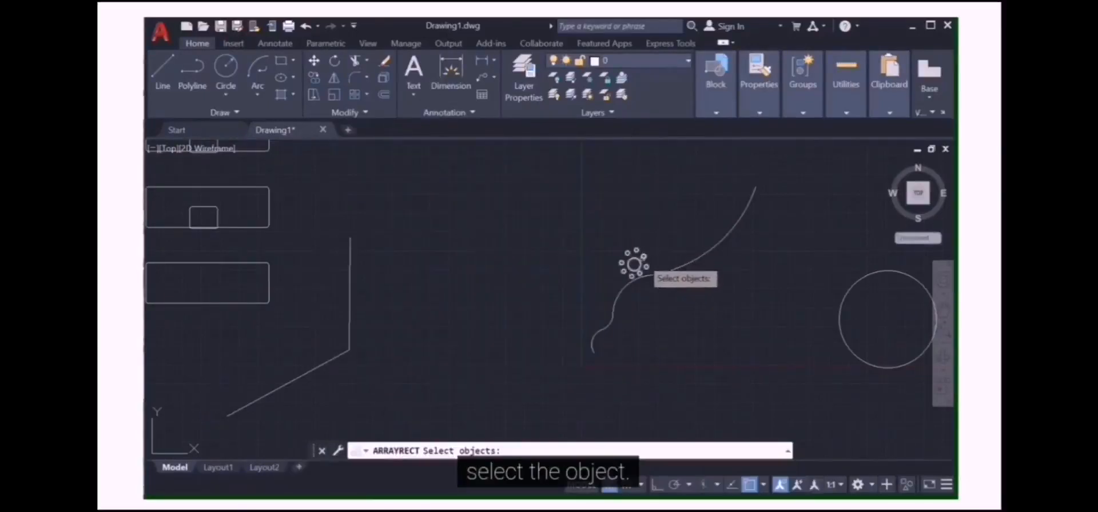
click(643, 263)
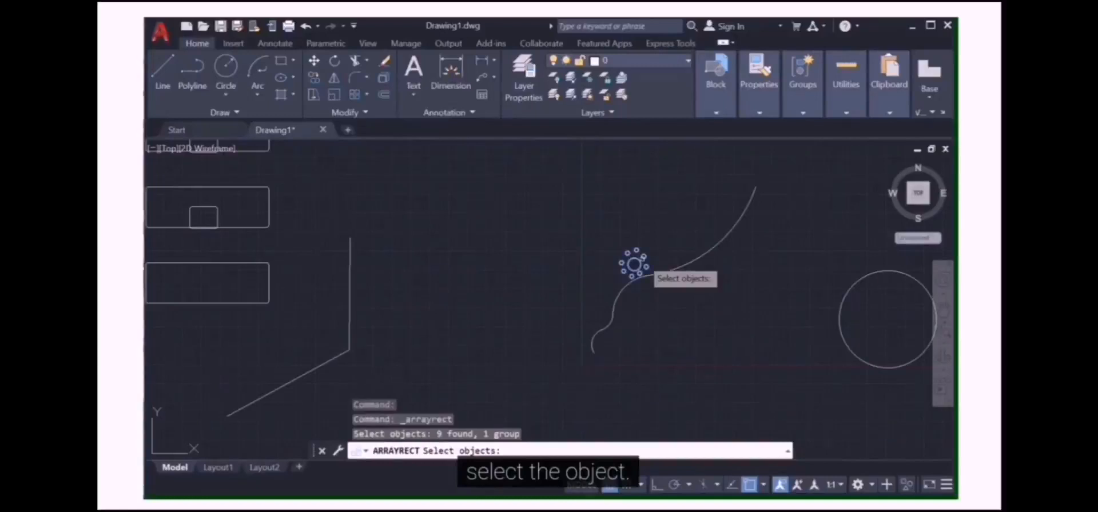
key(Return)
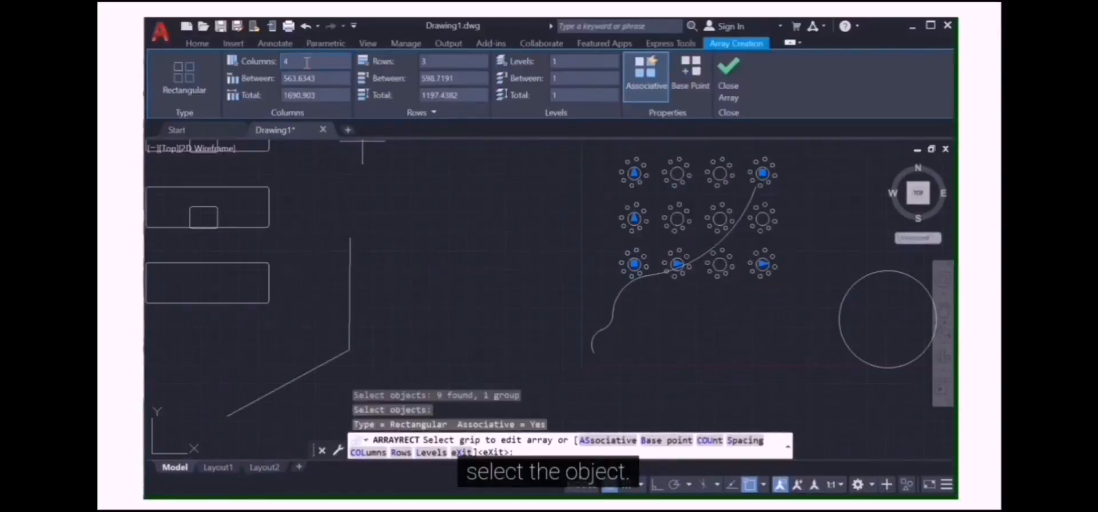
Set the rectangular array to 2 columns and 2 rows and close the array editor
click(285, 63)
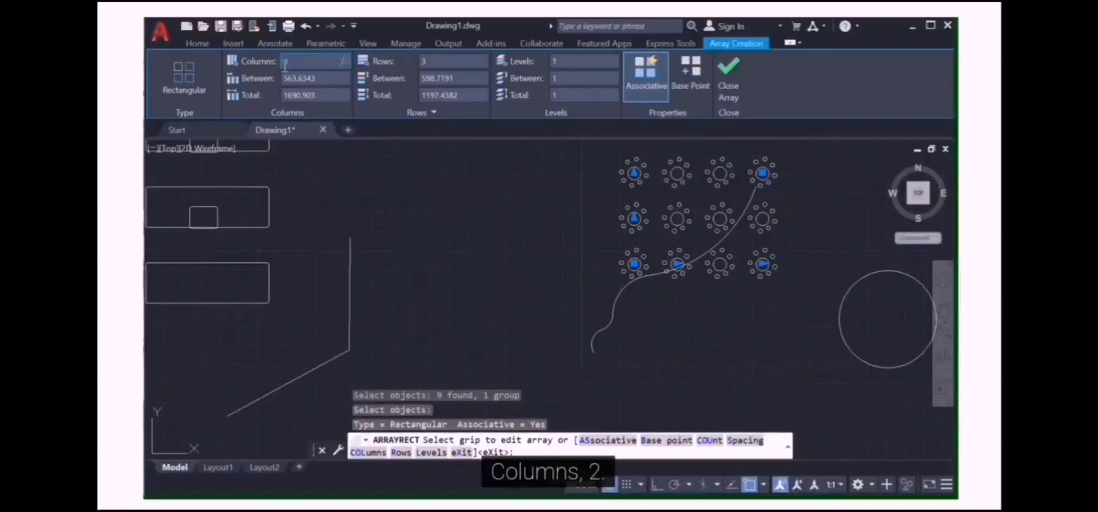
text(2)
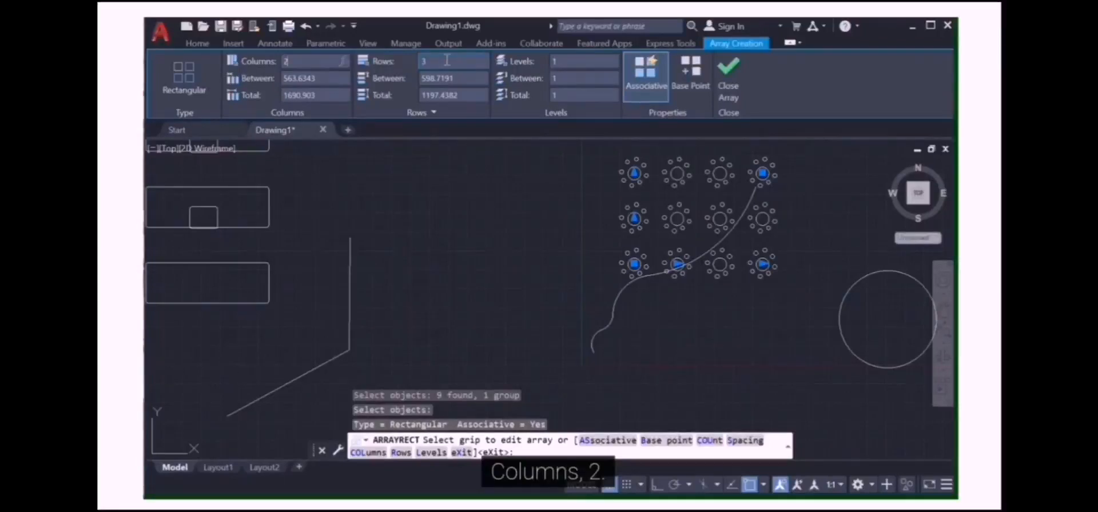
click(421, 63)
click(423, 61)
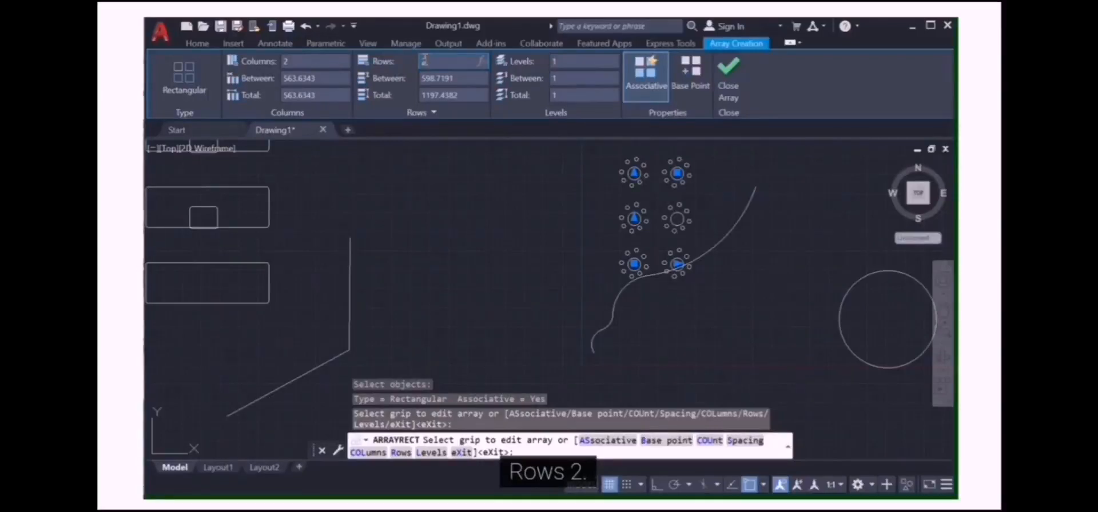
text(2)
key(Return)
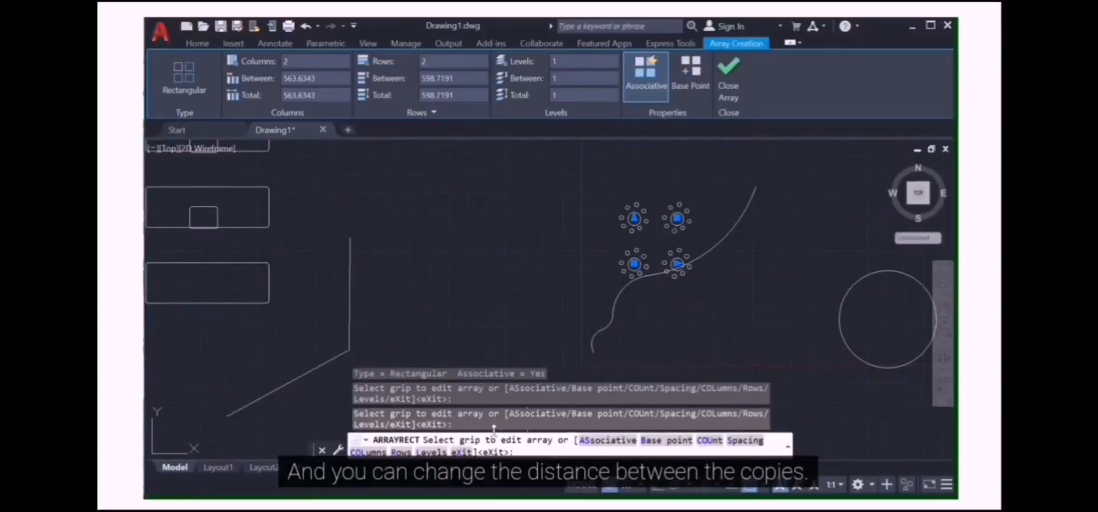
click(728, 77)
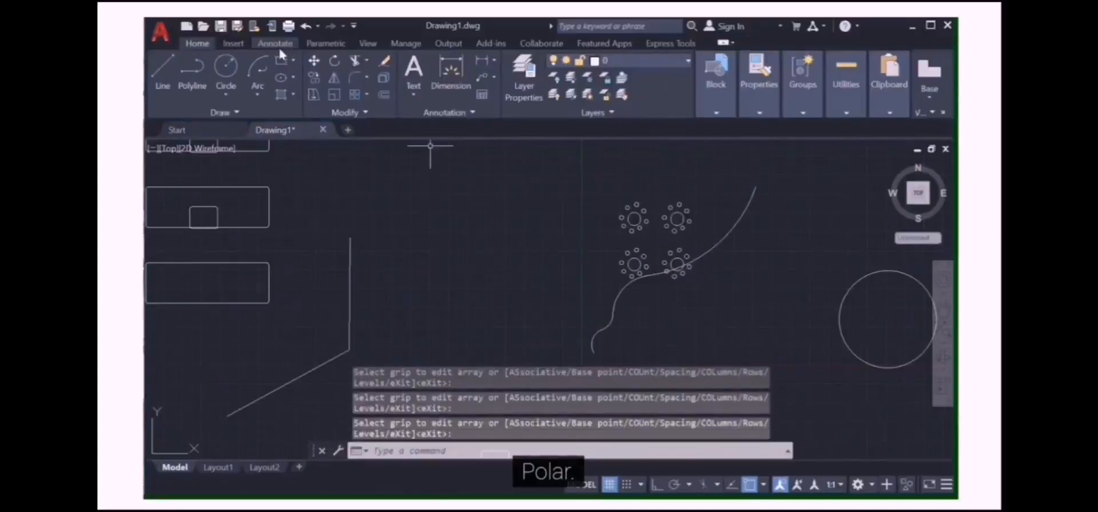
click(355, 96)
click(356, 97)
click(367, 95)
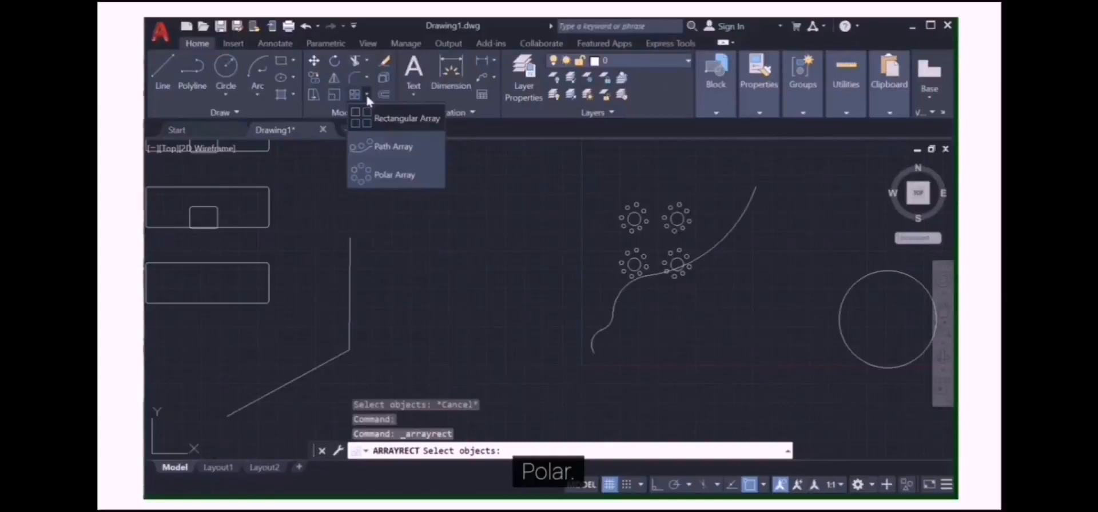
click(378, 175)
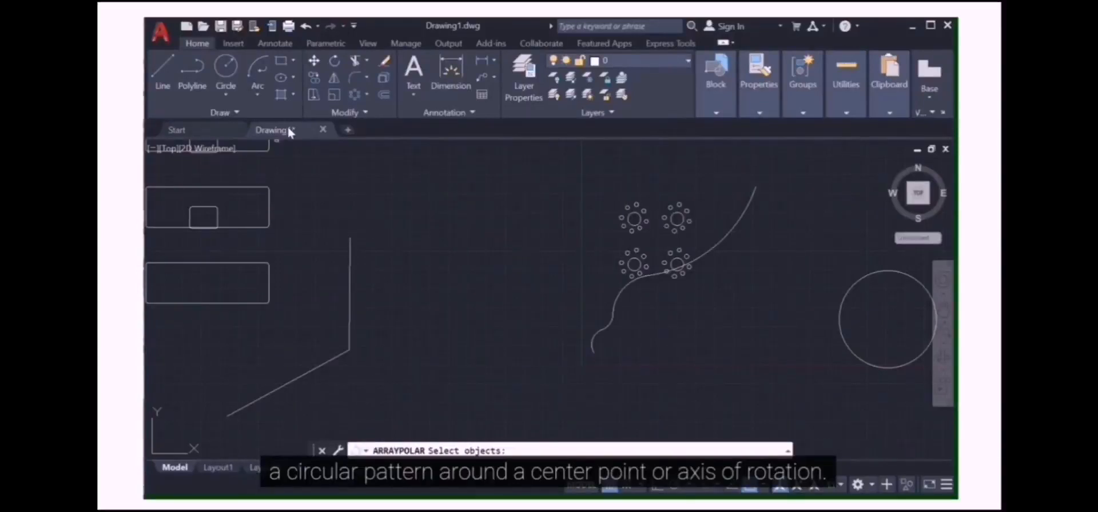
Draw a circle just left of the rectangular array
mouse_move(288, 129)
click(226, 68)
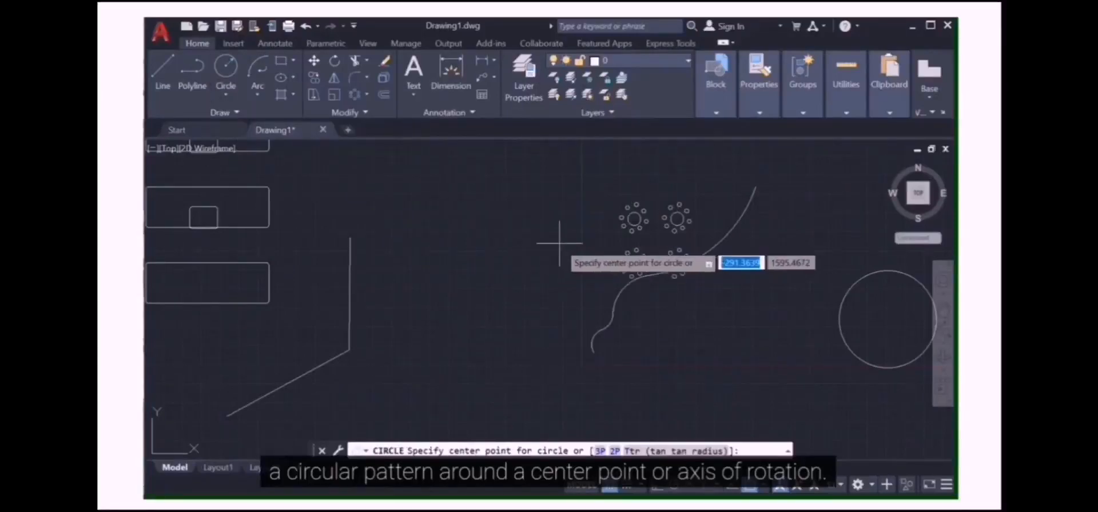
click(542, 206)
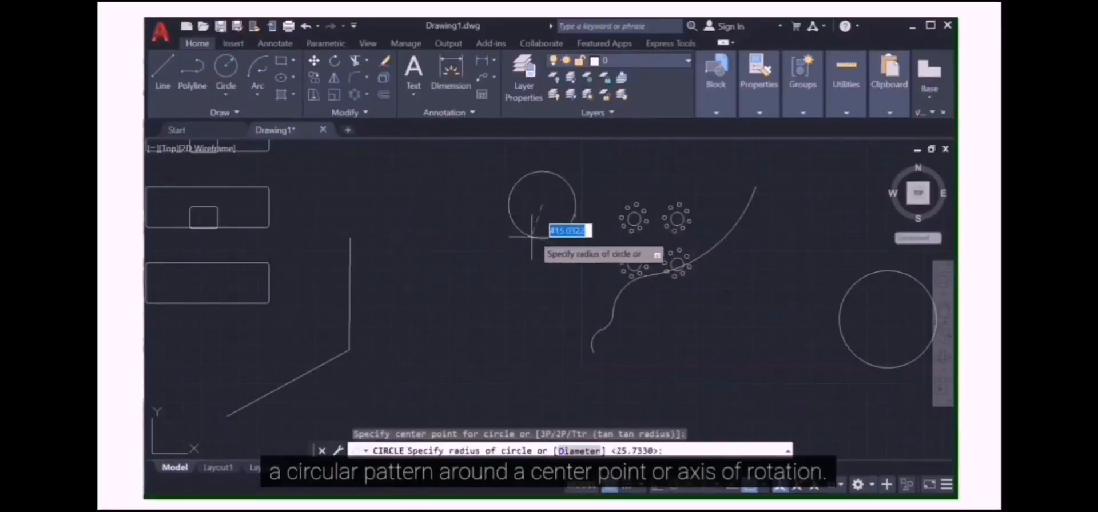
click(558, 268)
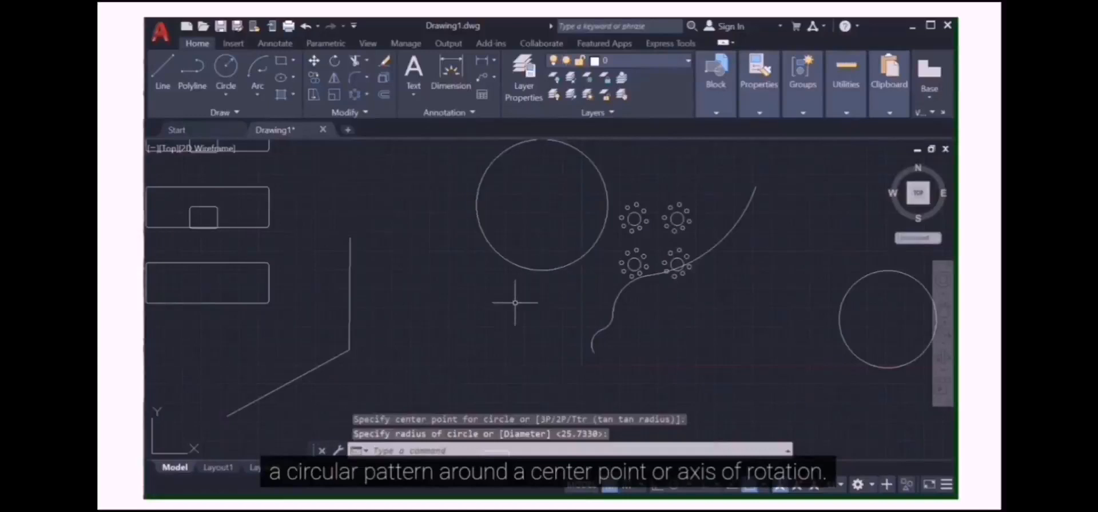
Polar-array the rectangular array around the new circle's centre with 6 items filling 360 degrees
click(366, 96)
click(381, 174)
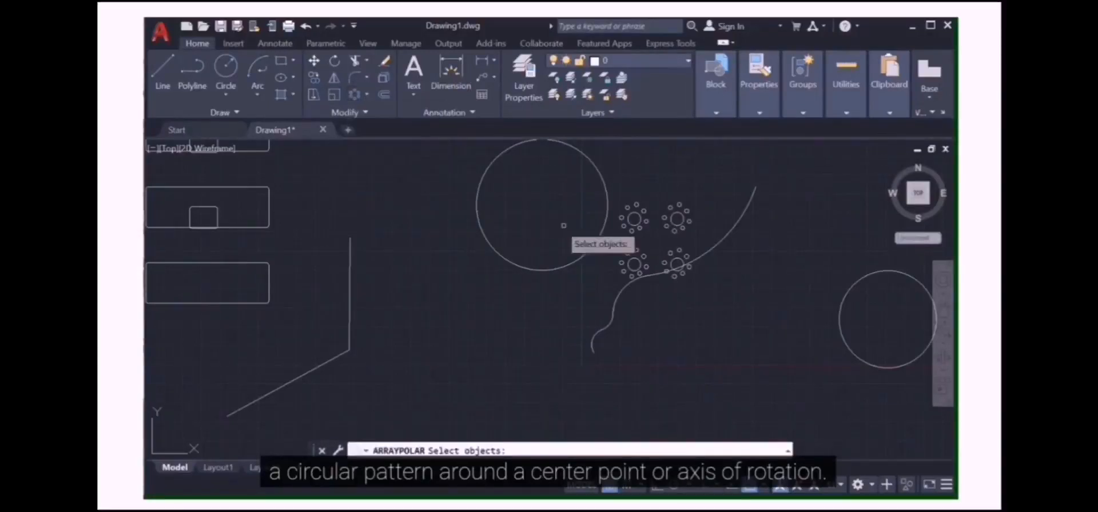
click(632, 226)
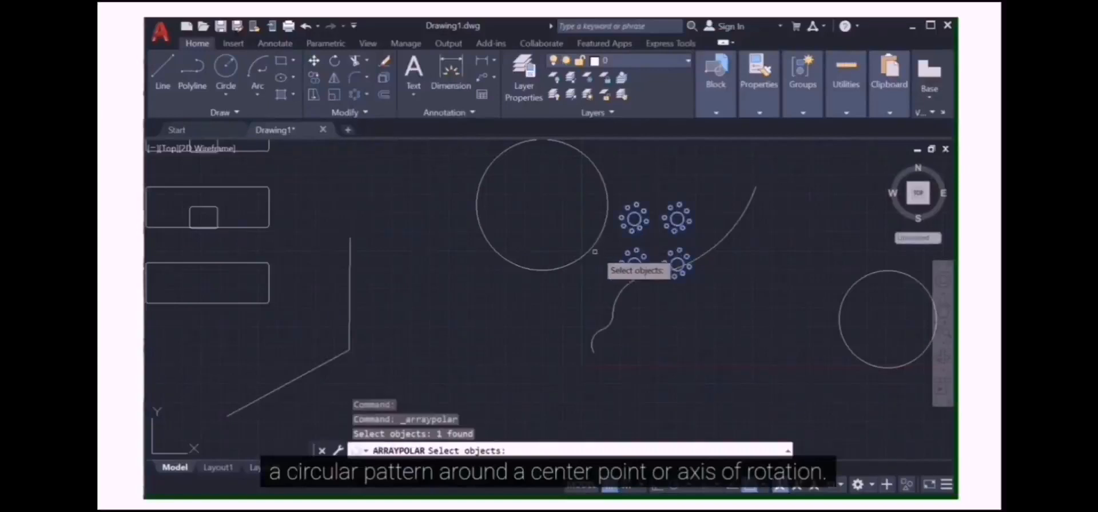
key(Return)
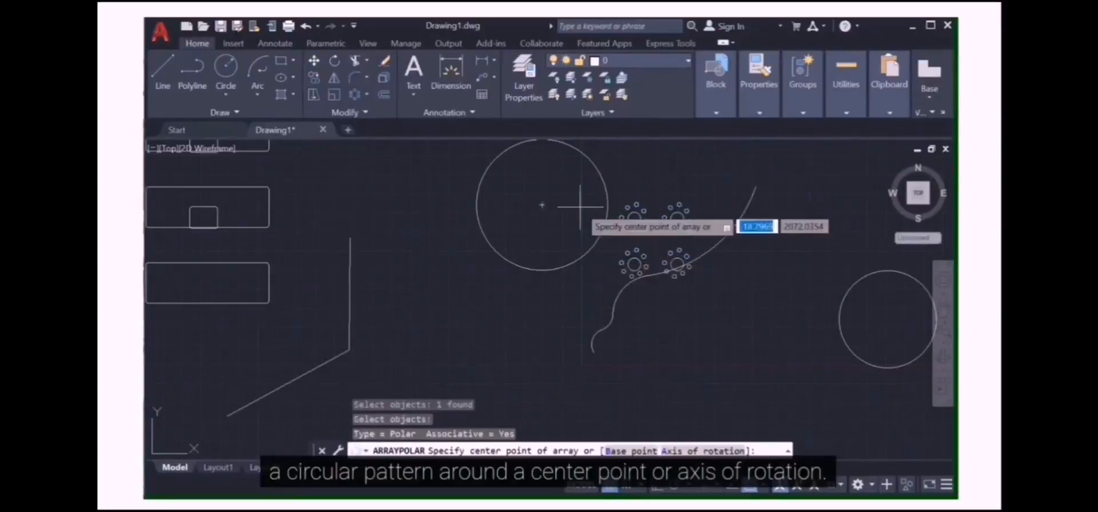
click(542, 204)
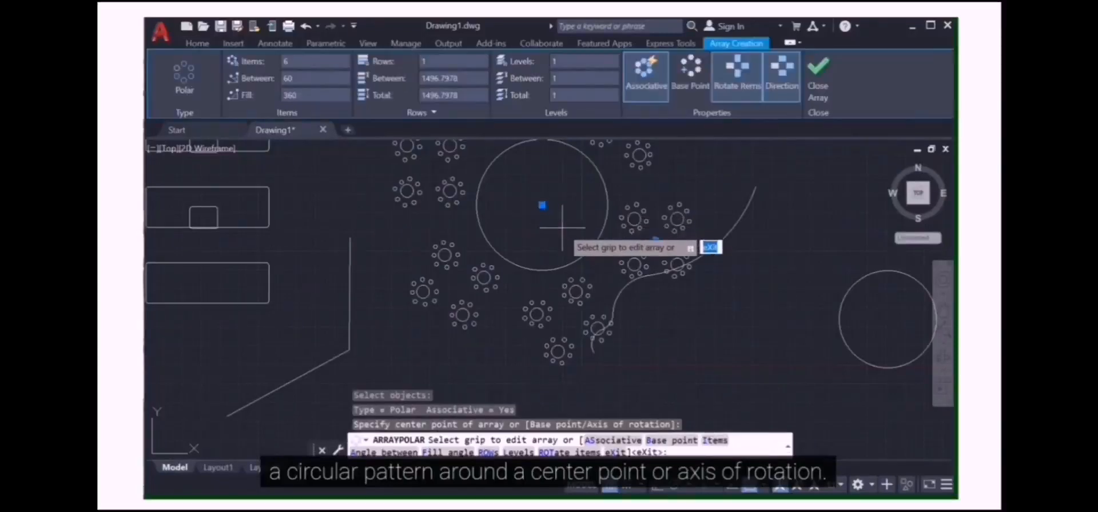
scroll(562, 227, down, 2)
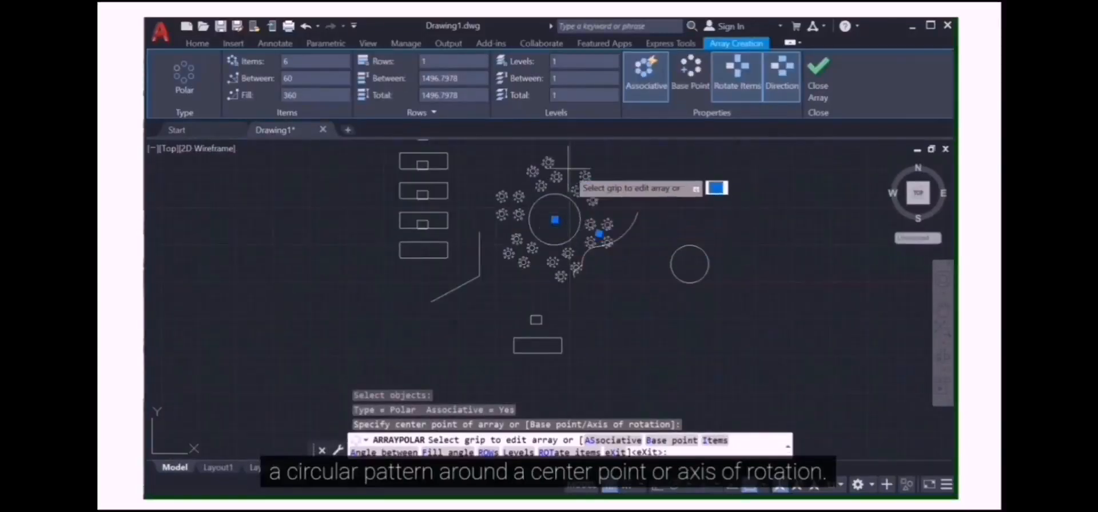
middle_drag(570, 128, 567, 165)
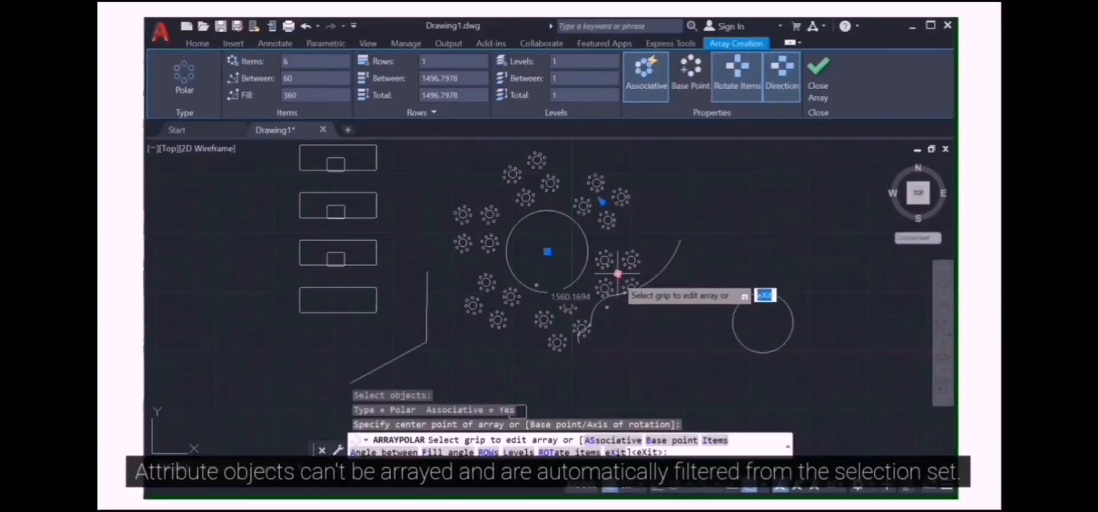
click(817, 80)
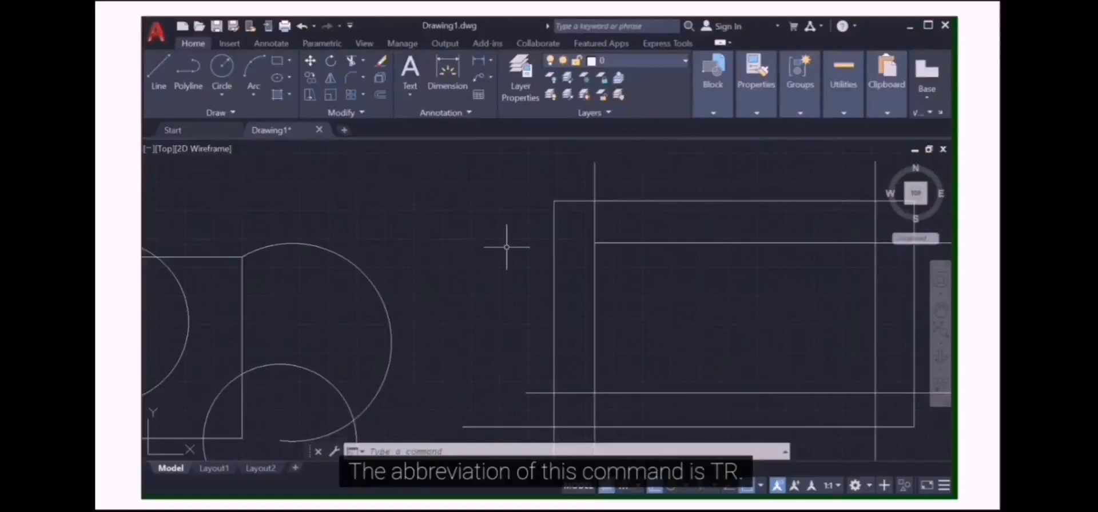
Trim the upper end of the inner vertical line where it protrudes above the rectangle
text(tr)
key(Return)
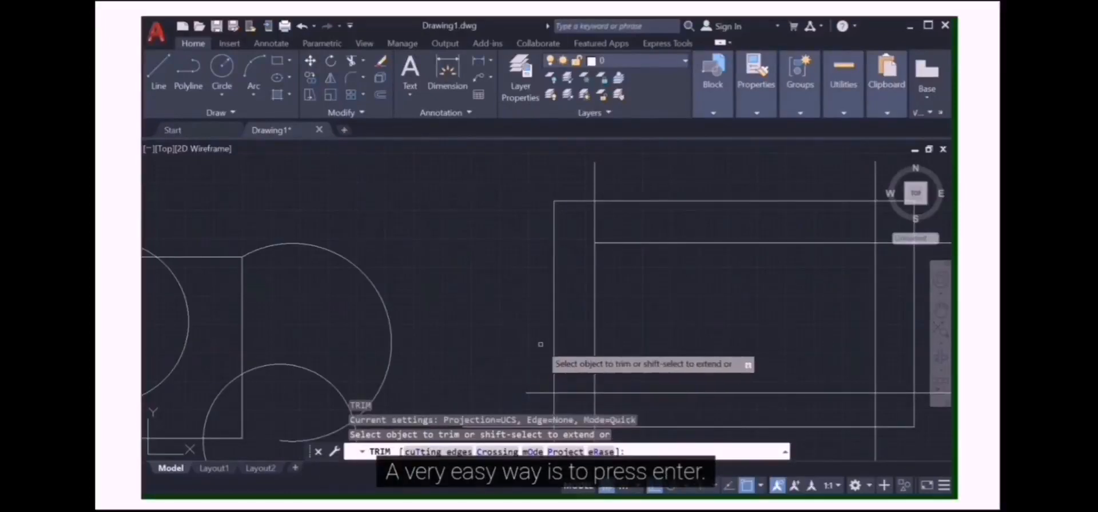
key(Return)
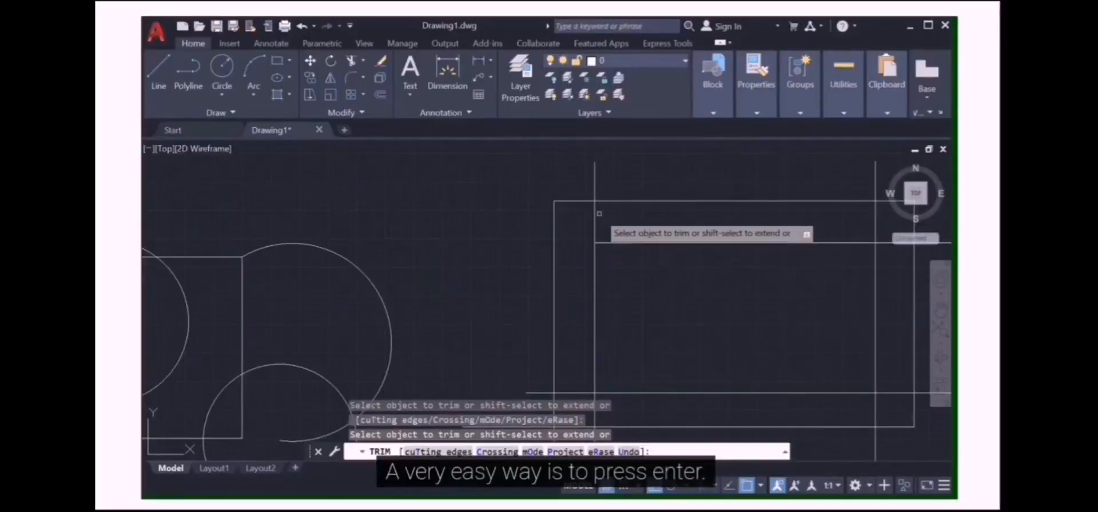
click(595, 177)
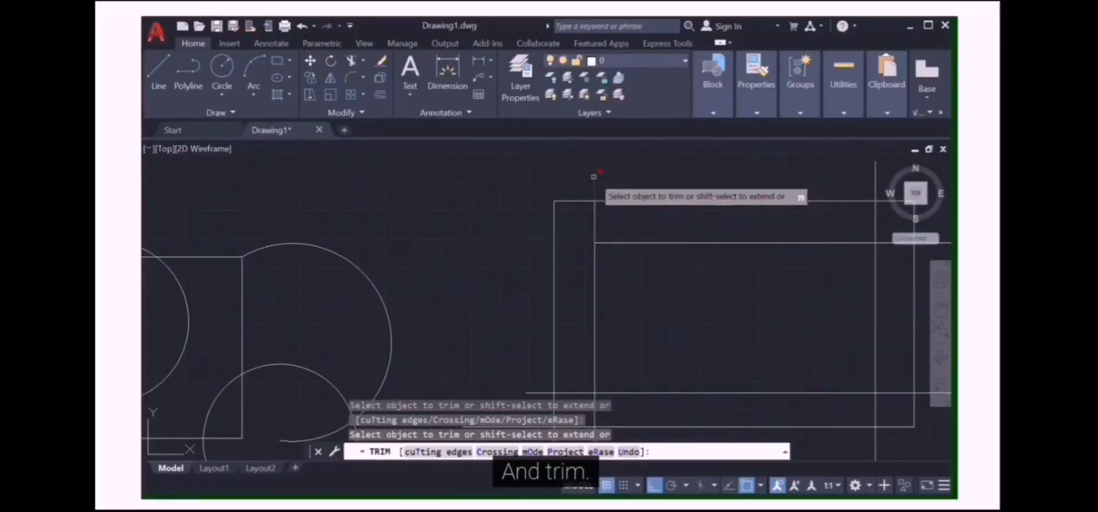
click(594, 177)
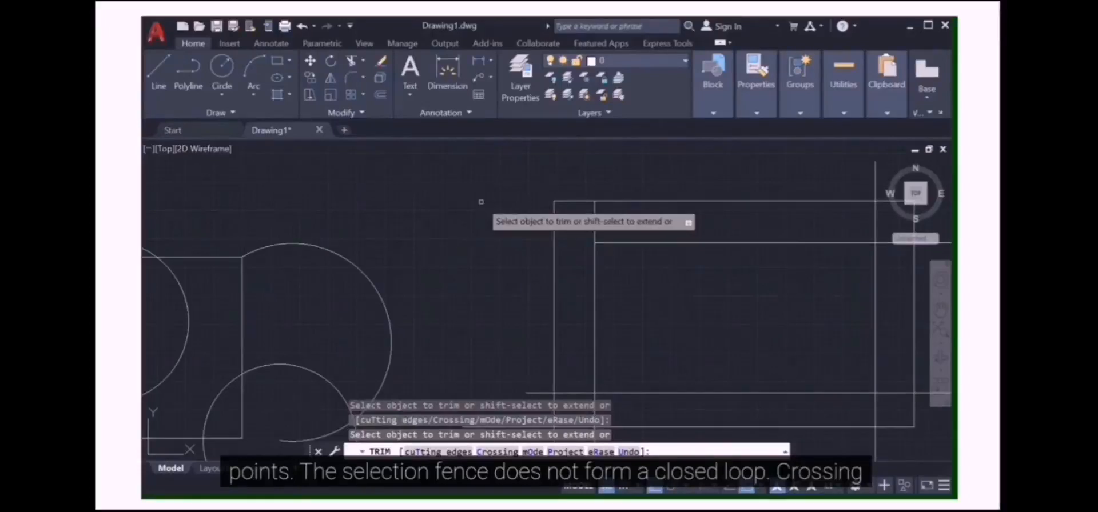
text(c)
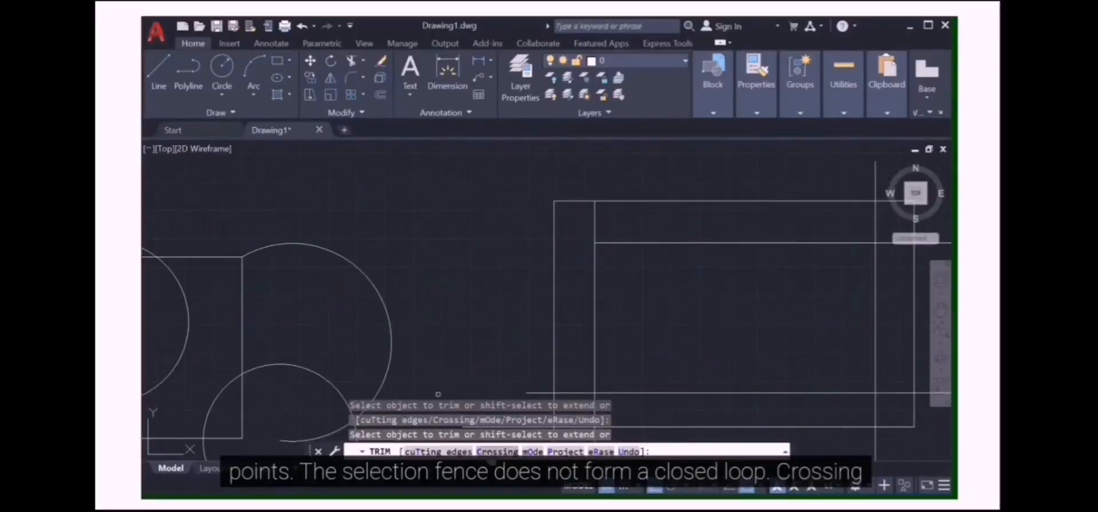
key(Return)
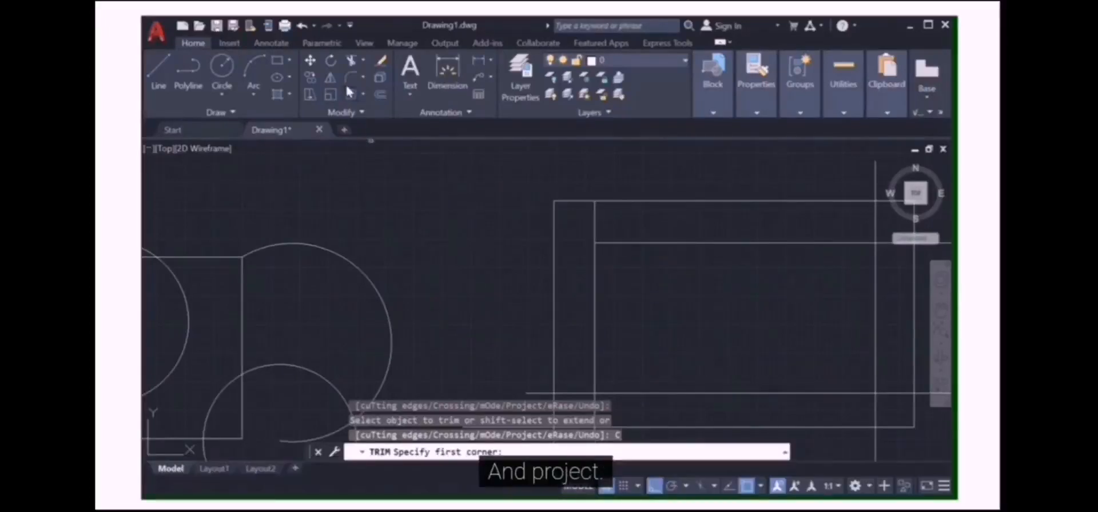
click(351, 60)
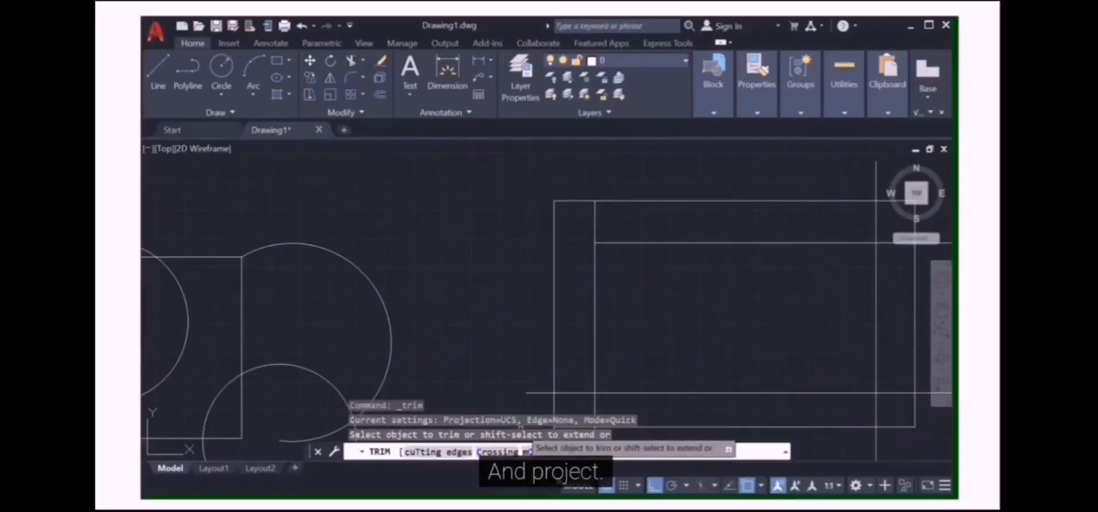
text(p)
key(Return)
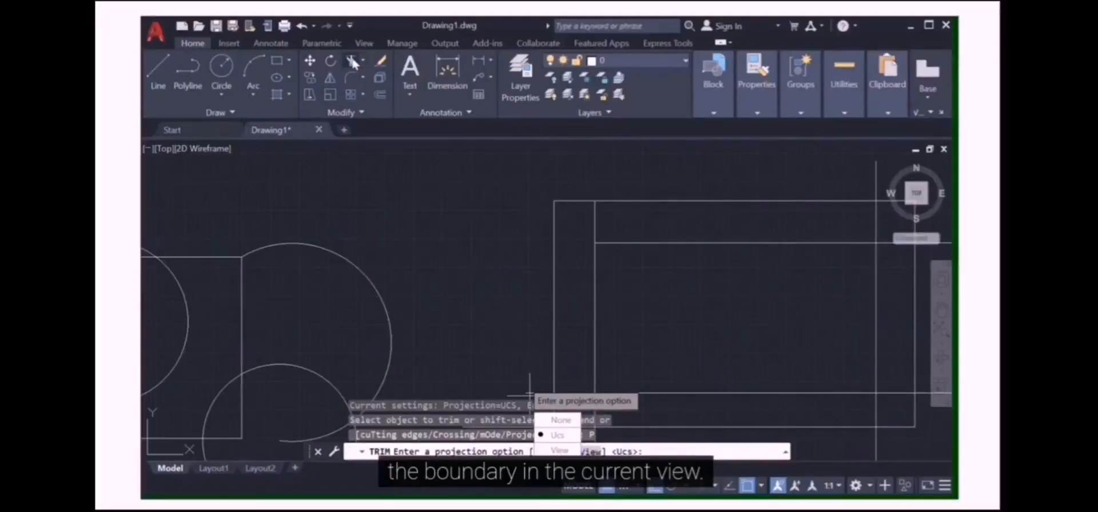
key(Escape)
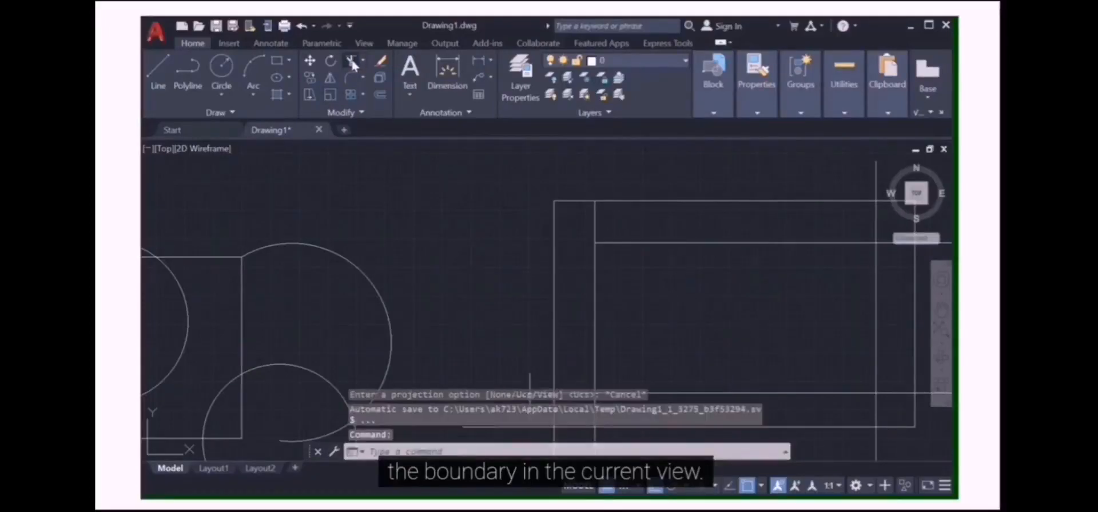
Trim the inner vertical line's segment below the inner horizontal line
text(TR)
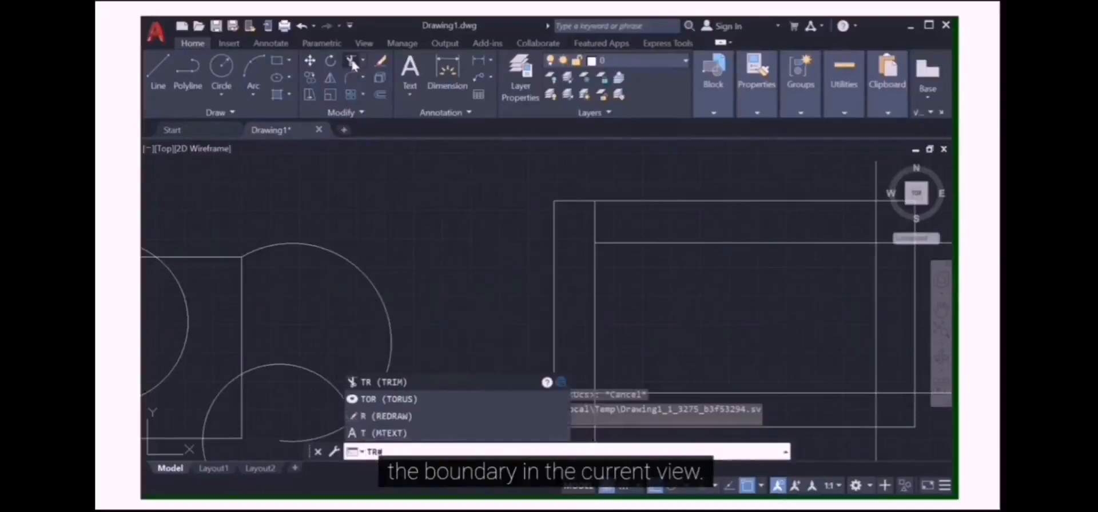
key(Return)
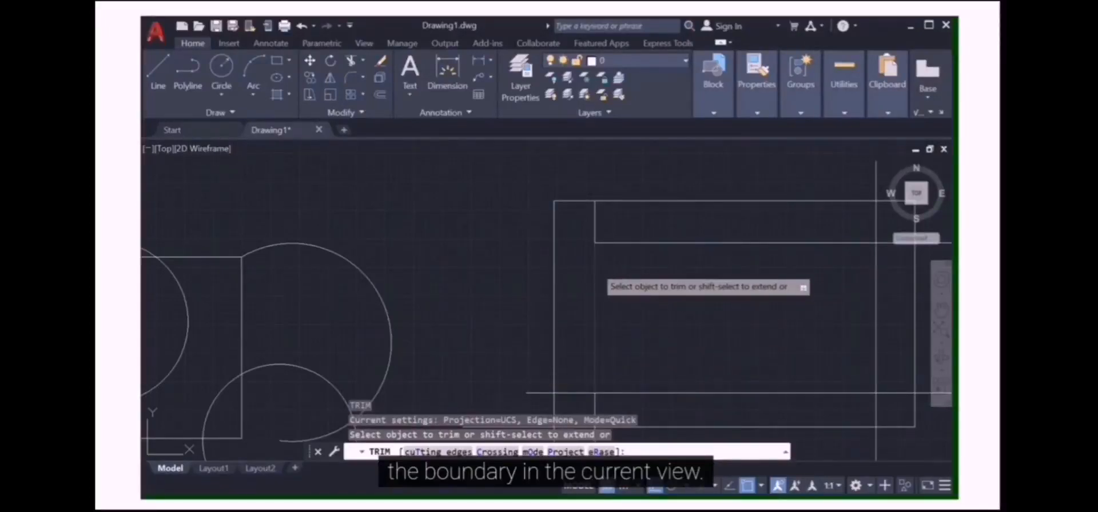
click(596, 267)
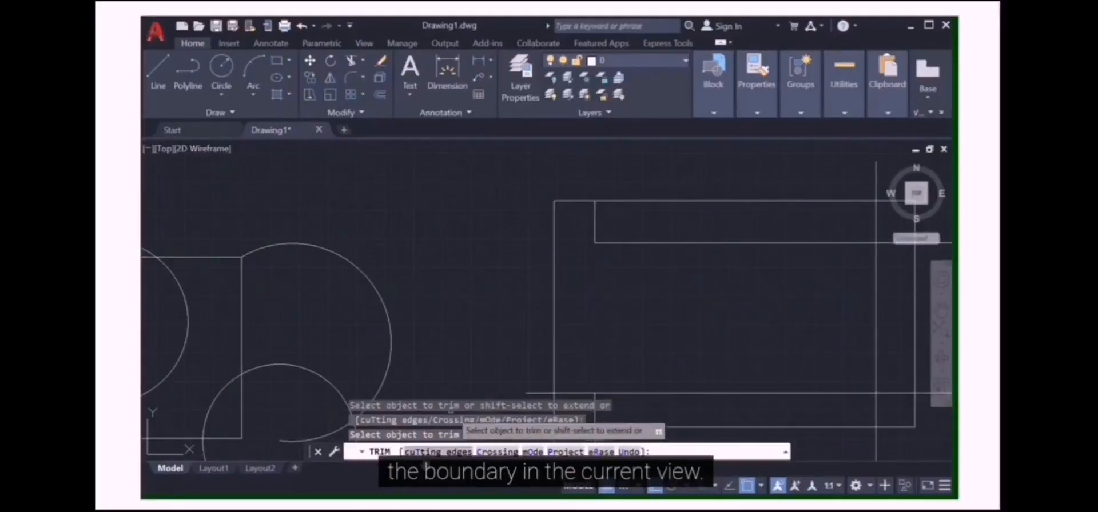
text(t)
key(Return)
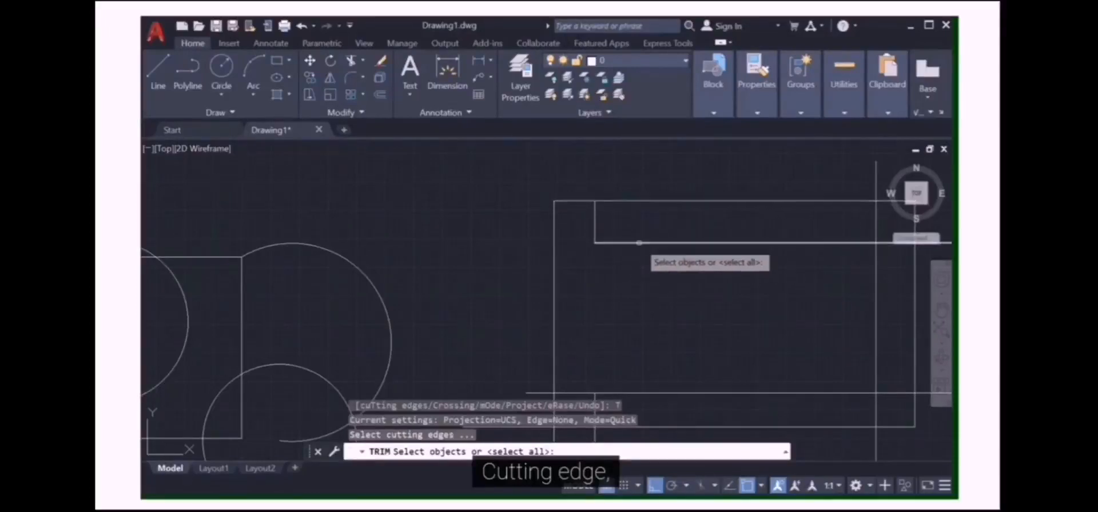
scroll(808, 272, down, 3)
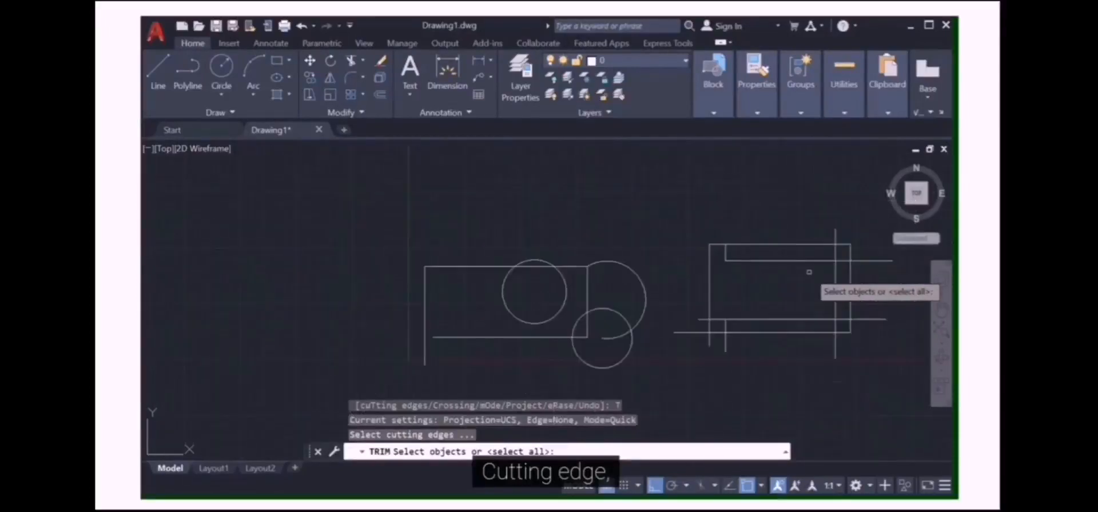
scroll(858, 263, up, 3)
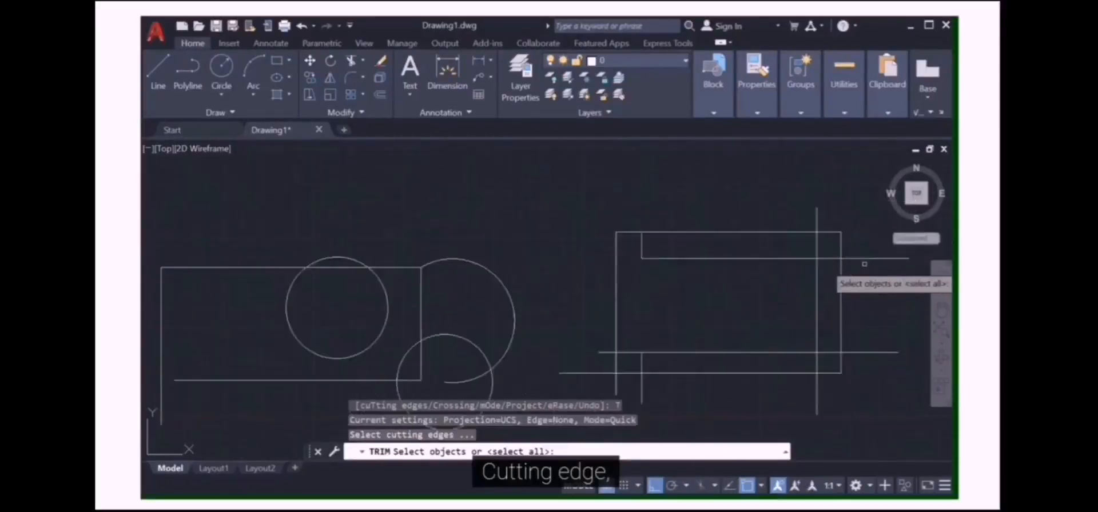
click(695, 255)
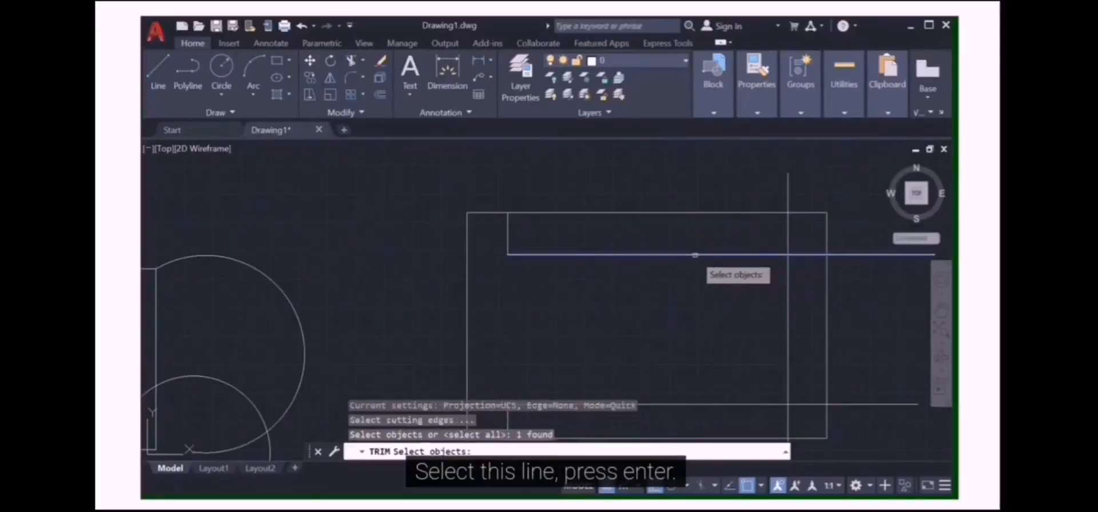
key(Return)
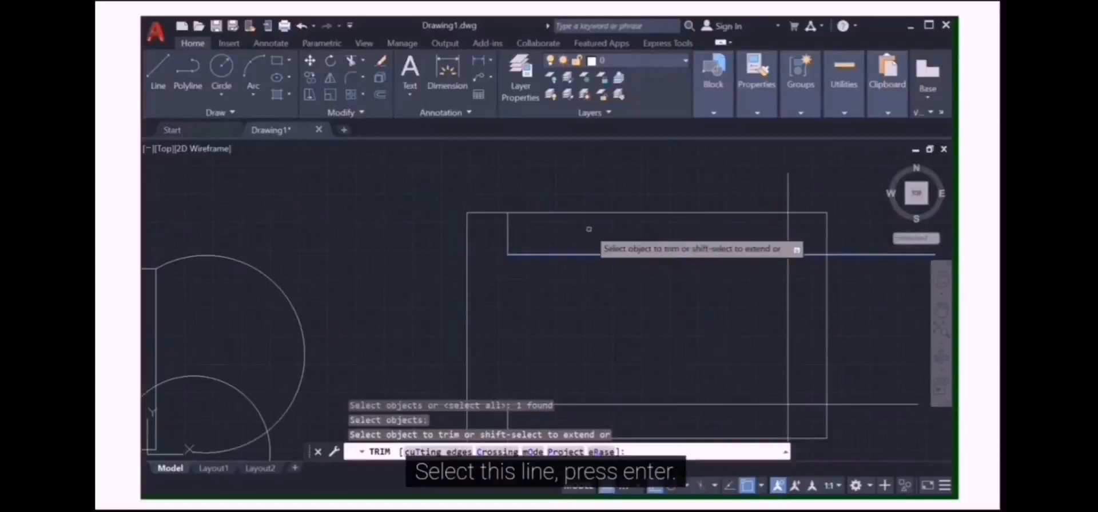
key(Escape)
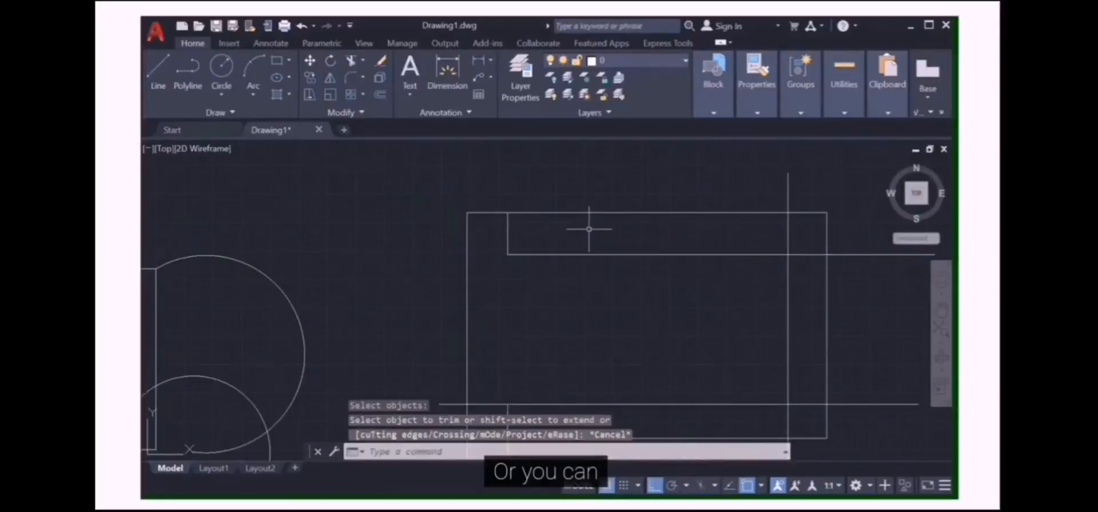
Trim the right vertical line between the rectangle's top edge and the inner horizontal line, using both as cutting edges
click(350, 64)
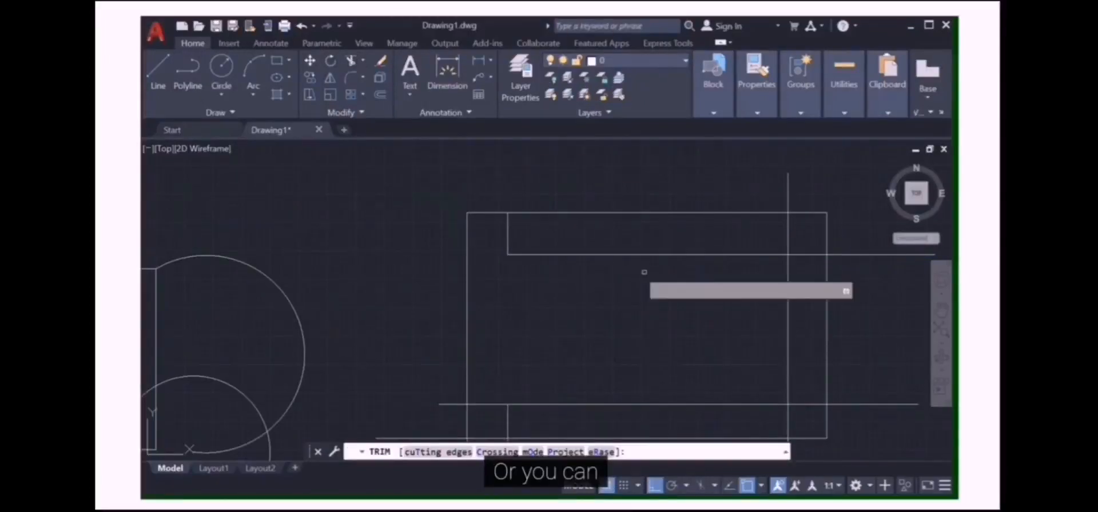
click(435, 452)
click(703, 247)
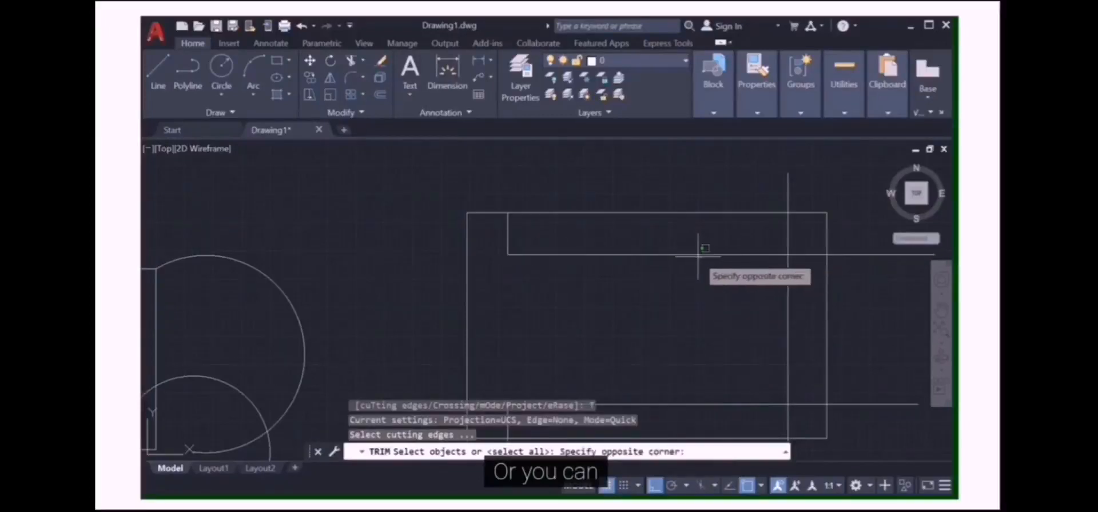
click(683, 252)
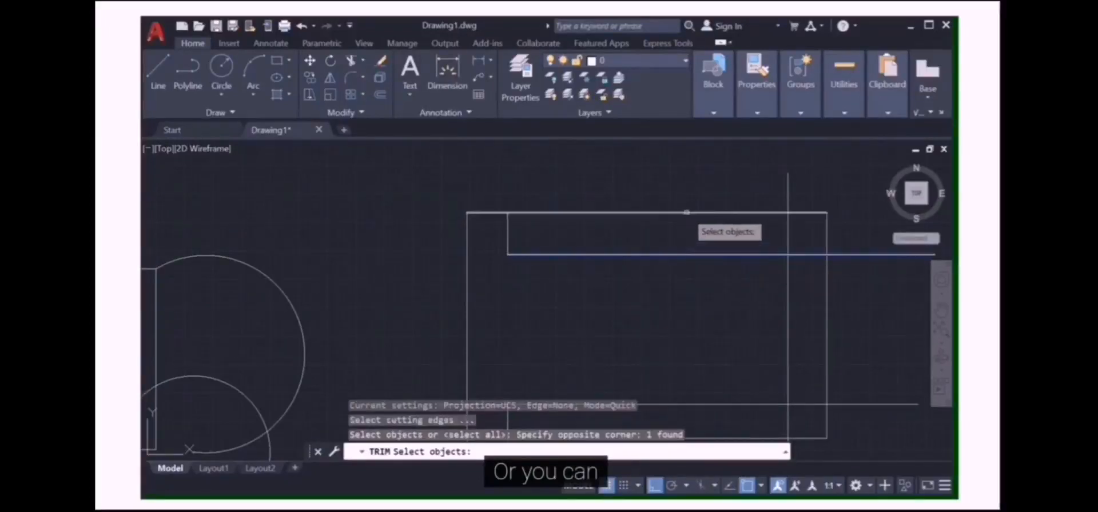
click(686, 213)
key(Return)
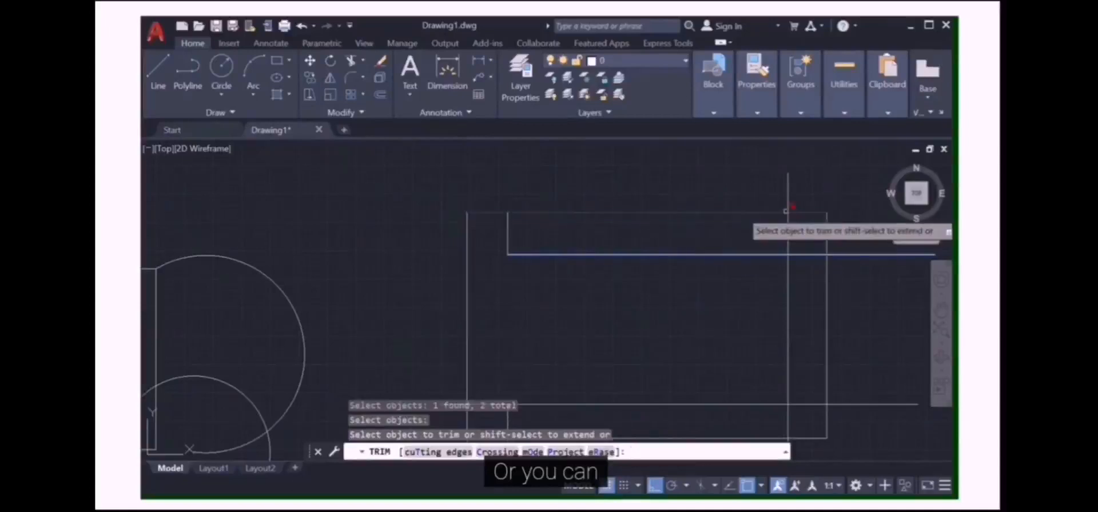
scroll(789, 331, up, 2)
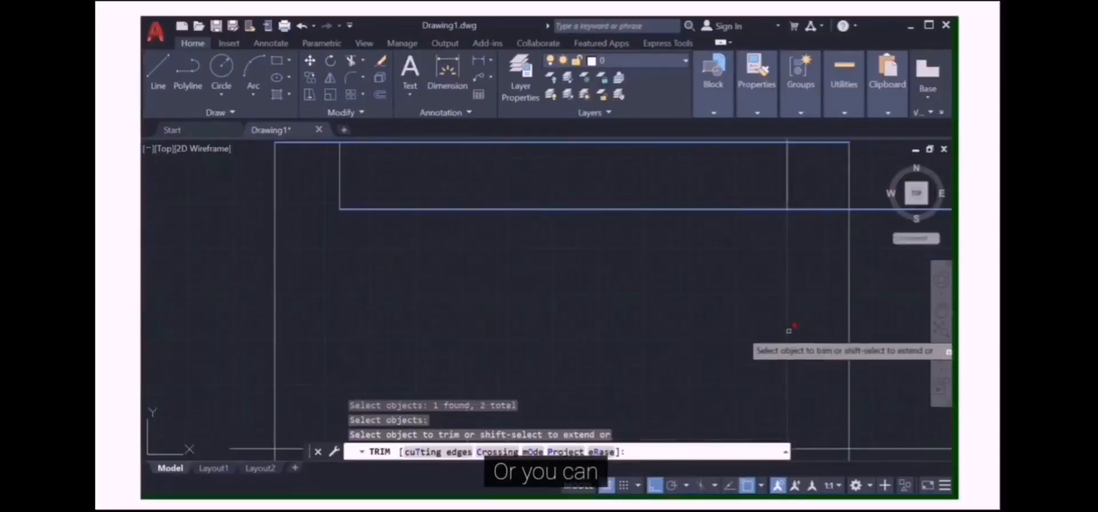
click(791, 171)
key(Return)
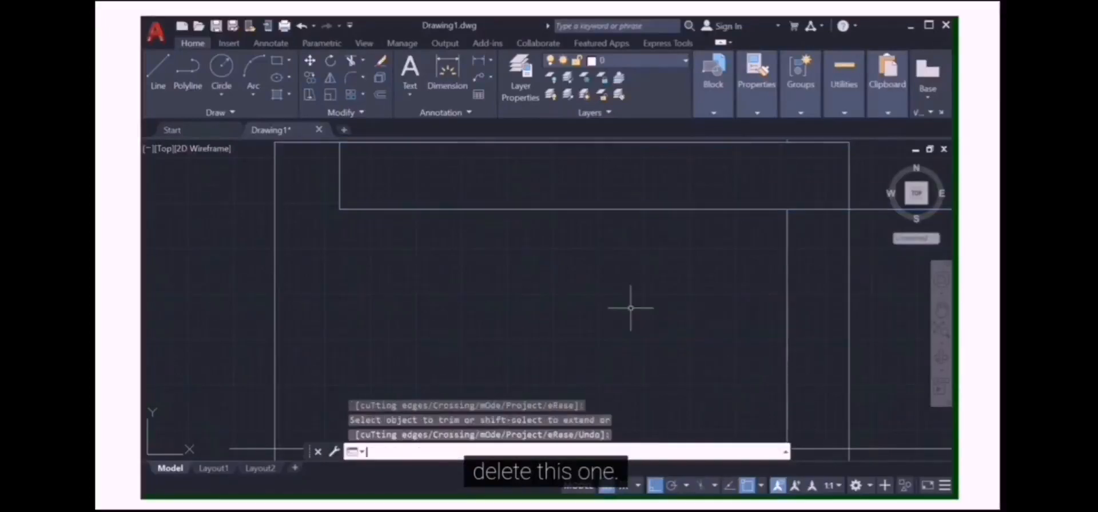
scroll(632, 308, down, 5)
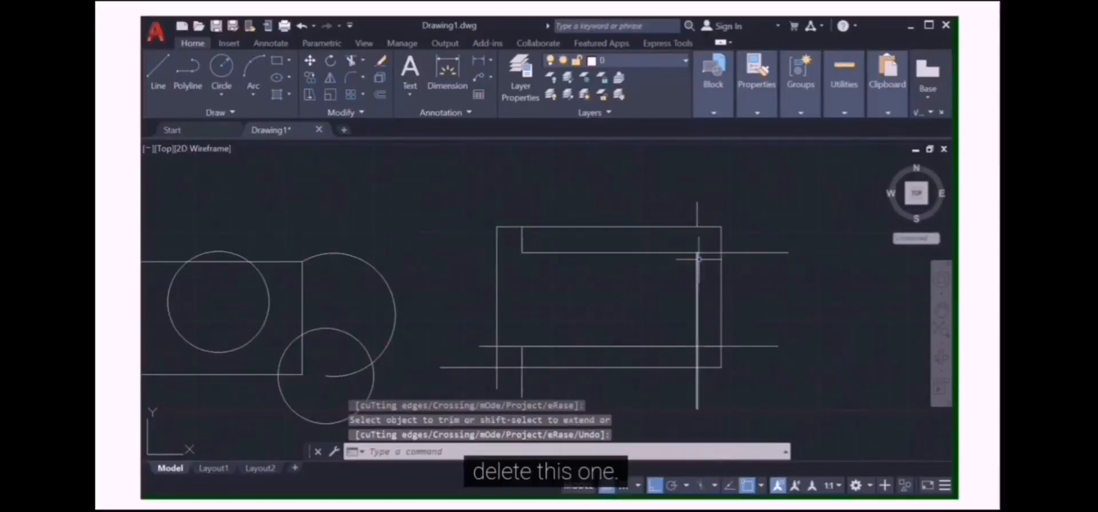
mouse_move(447, 18)
click(423, 43)
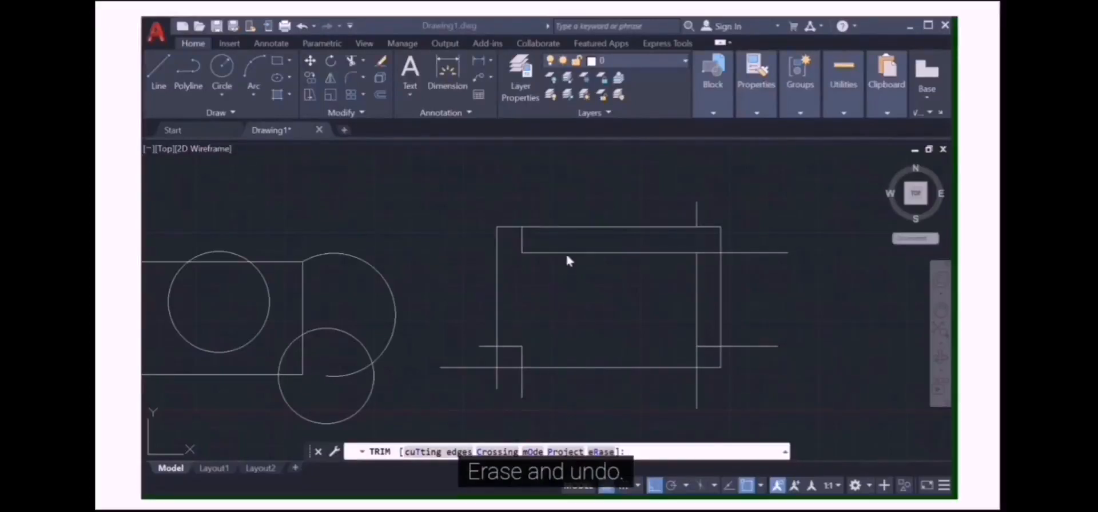
click(451, 452)
click(586, 368)
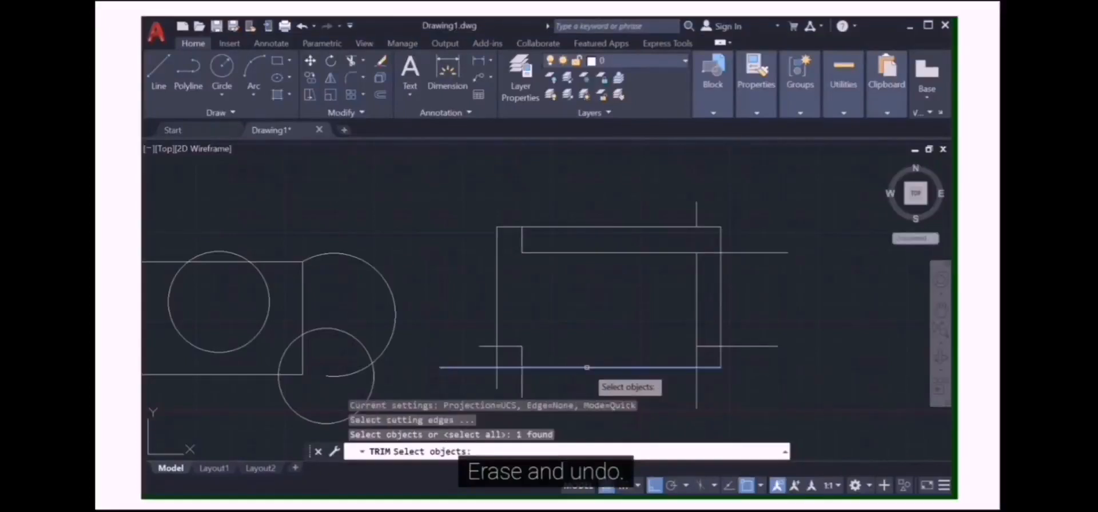
key(Escape)
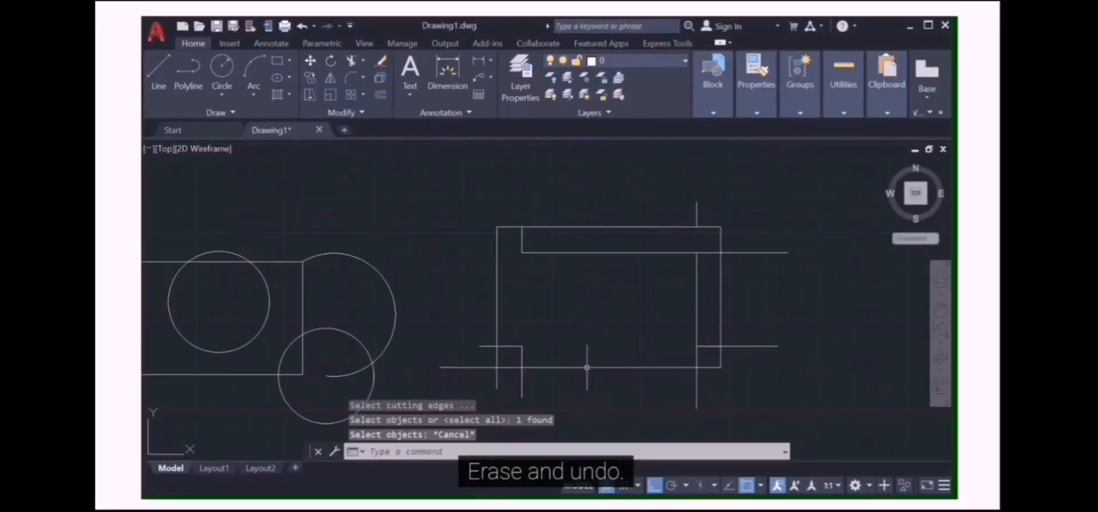
Trim the bottom horizontal line's segment between the two lower vertical lines
click(352, 62)
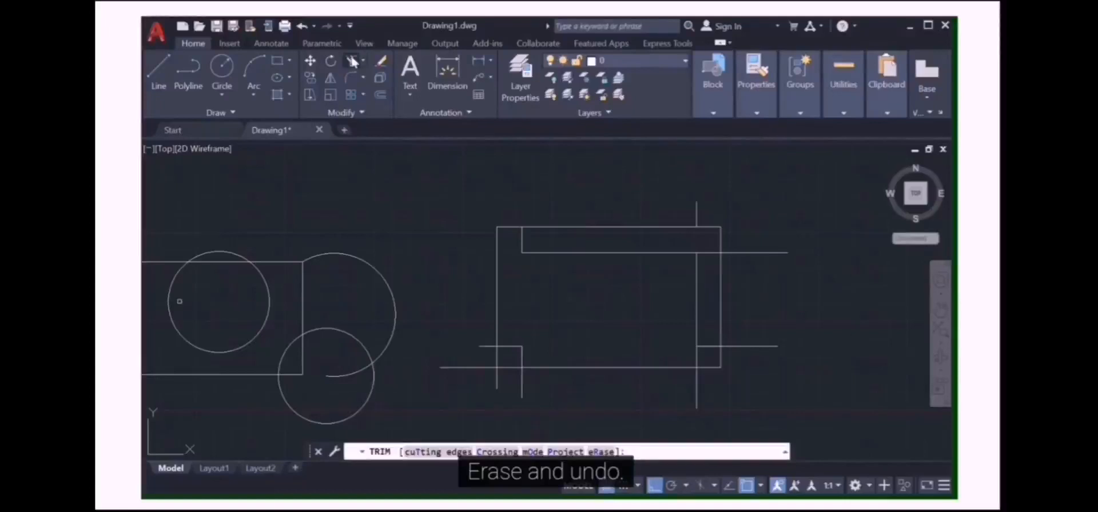
click(559, 367)
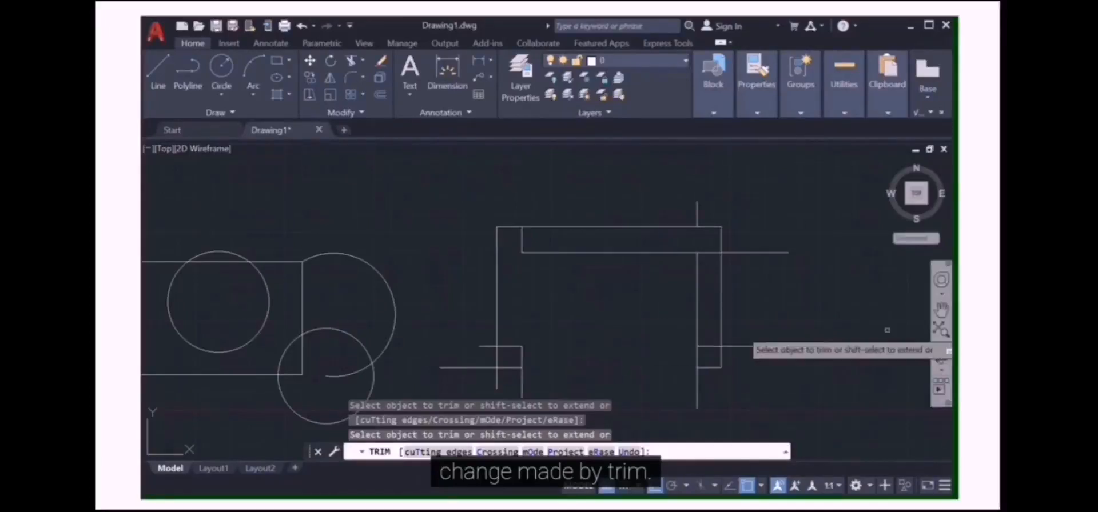
scroll(829, 328, down, 3)
scroll(827, 332, up, 2)
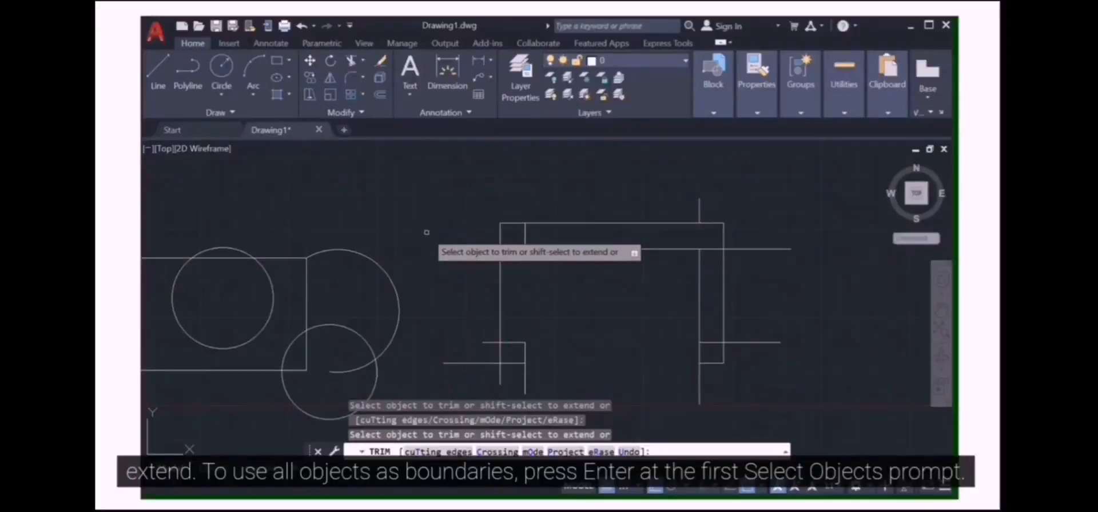
Extend the inner horizontal lines to the nearest boundary lines with the Extend command
click(365, 63)
click(363, 109)
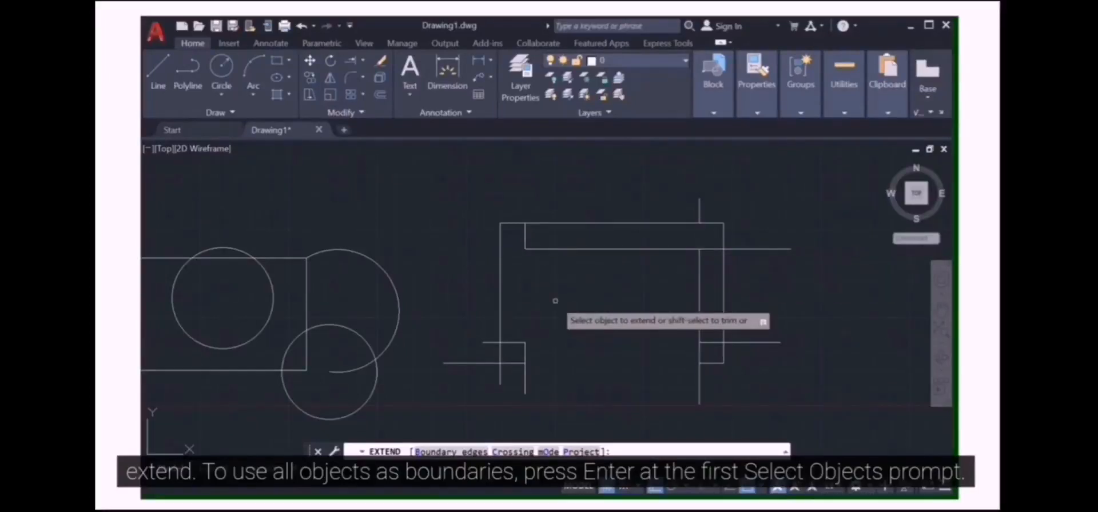
click(547, 248)
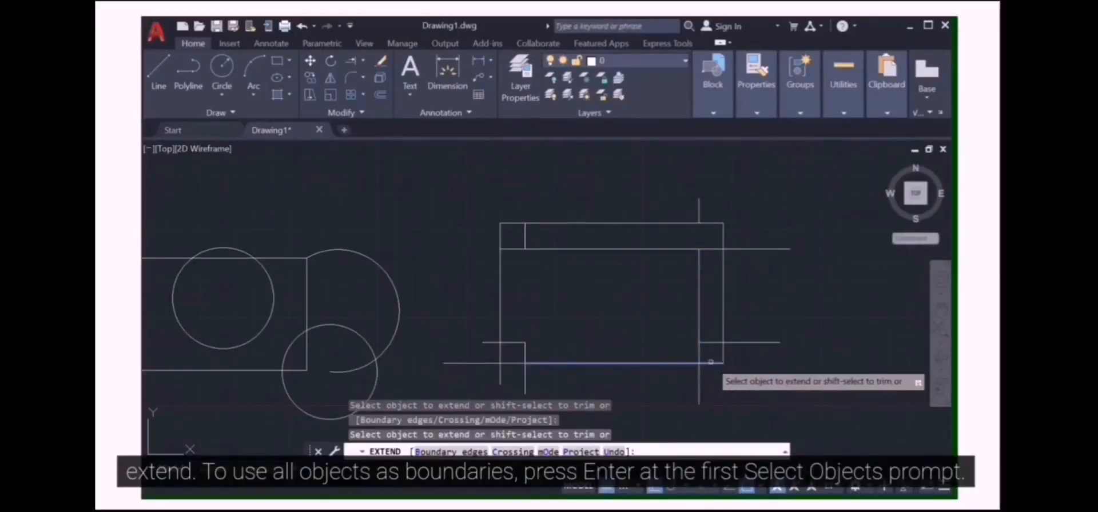
click(712, 343)
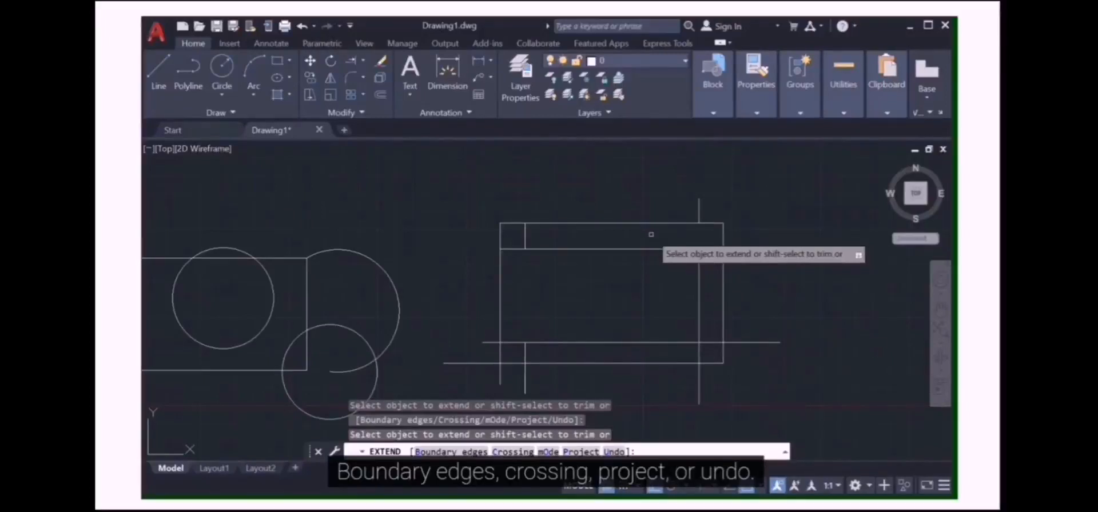
click(619, 249)
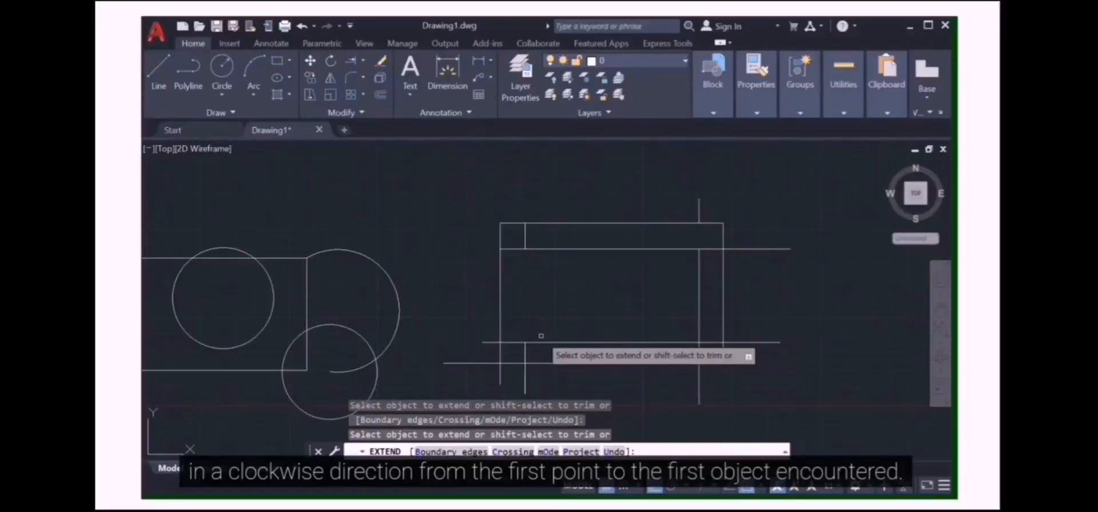
Open the Extend command's Project option, cancel it, and restart Extend
text(P)
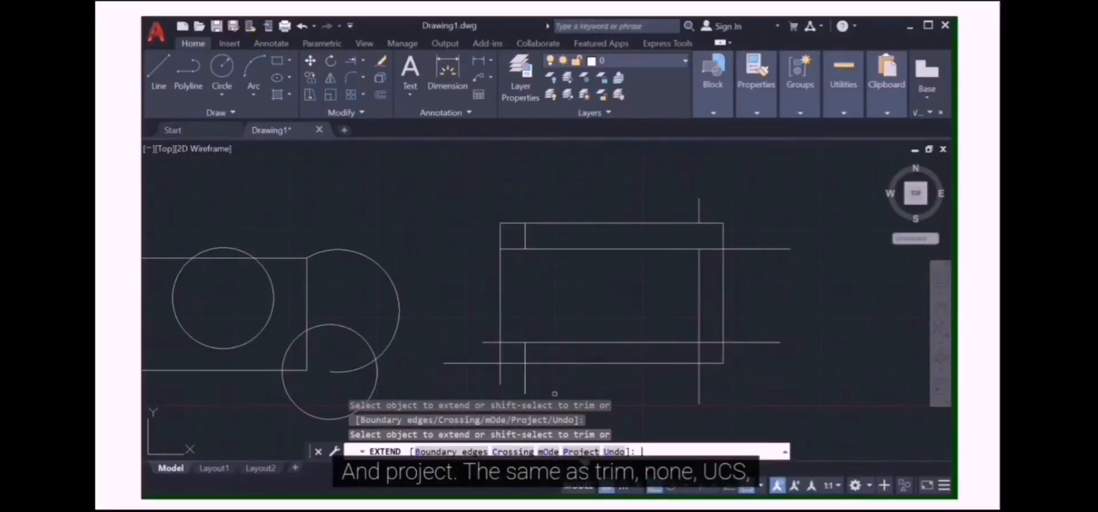
key(Return)
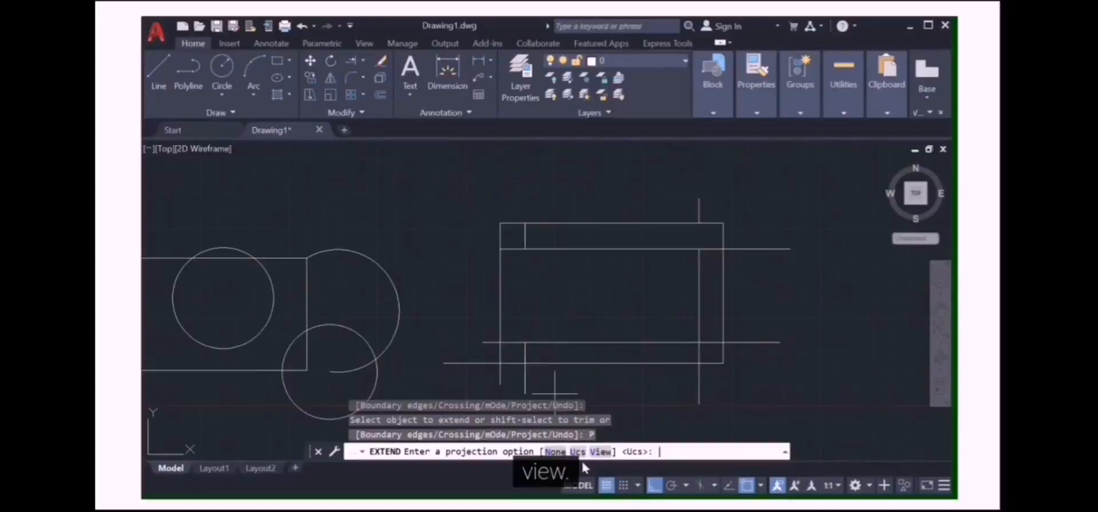
key(Escape)
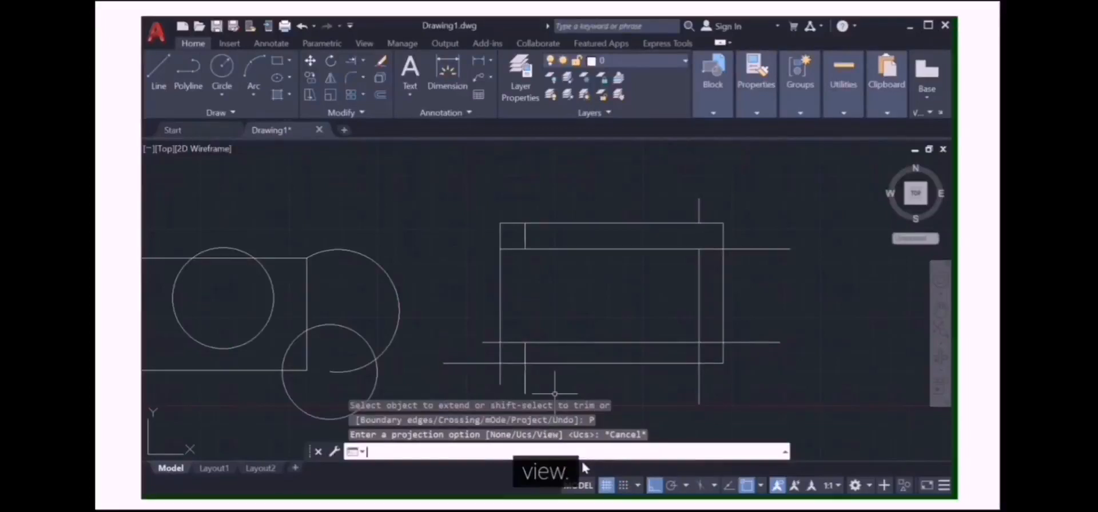
key(Return)
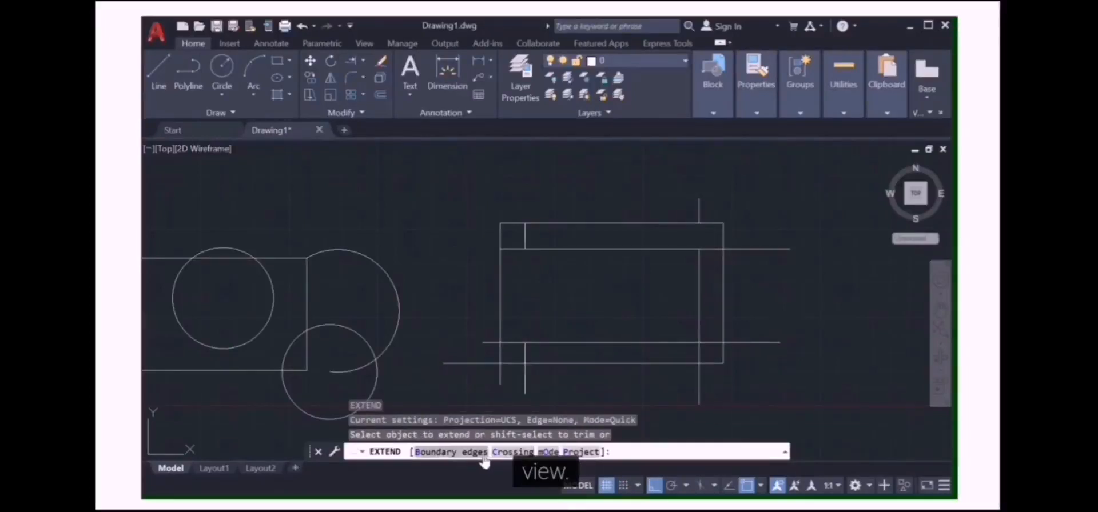
click(601, 363)
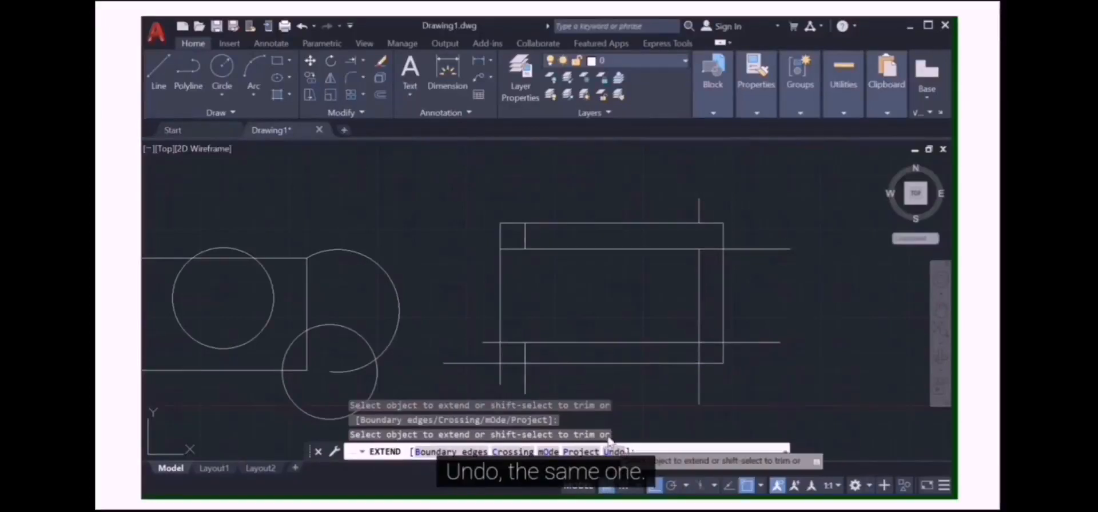
key(Escape)
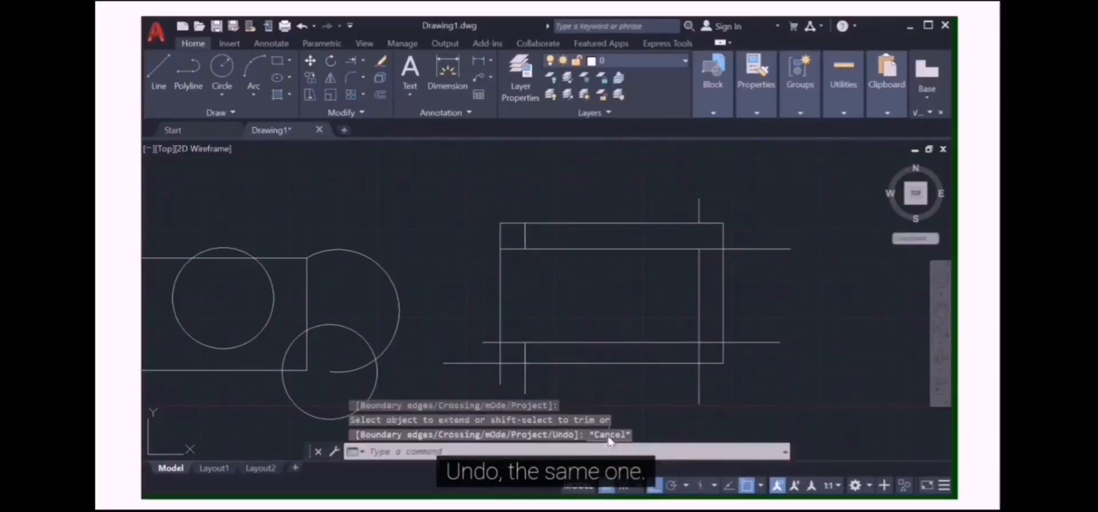
key(Return)
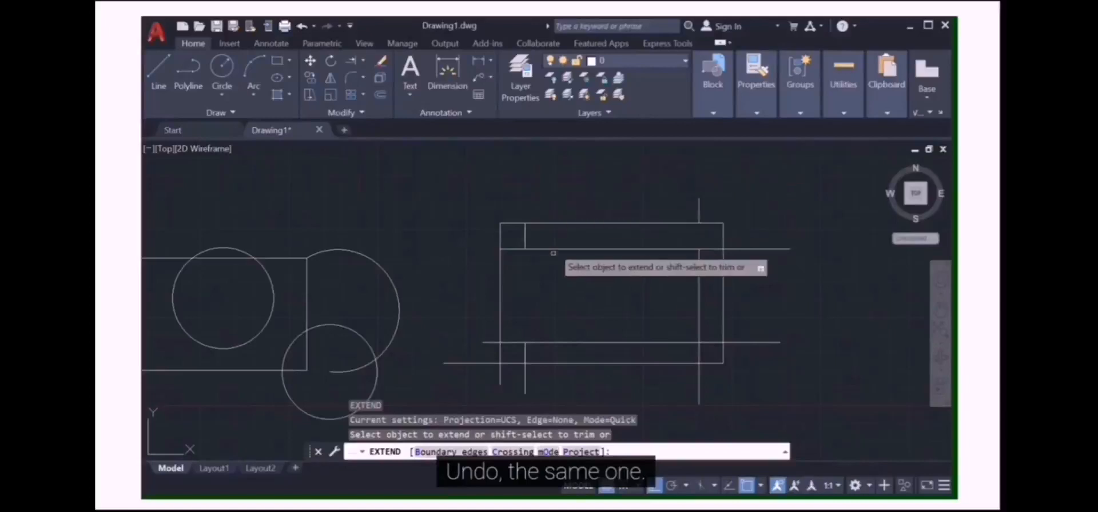
Trim the overhanging line ends at the inner rectangle's left corners from within the Extend command
click(525, 241)
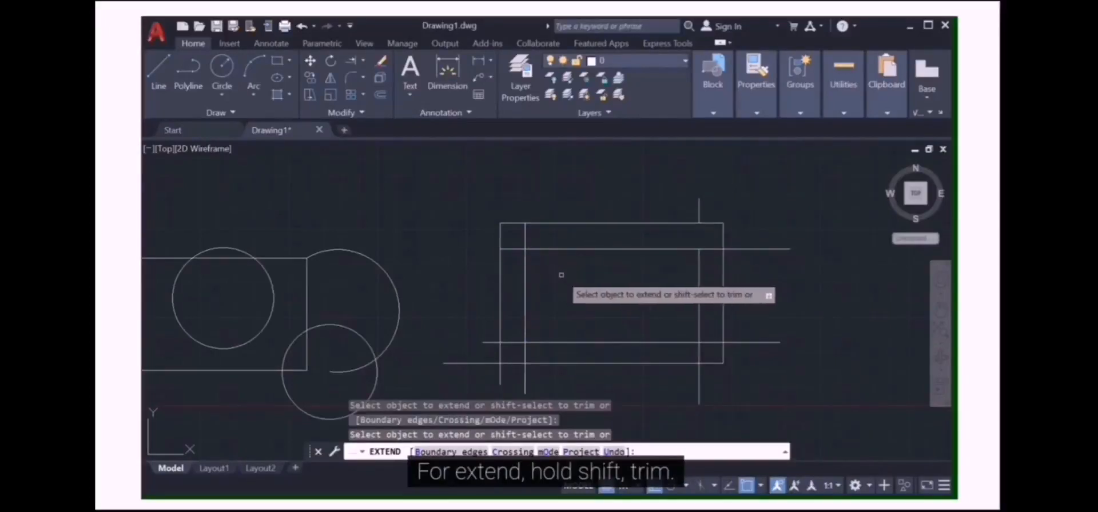
shift+click(524, 272)
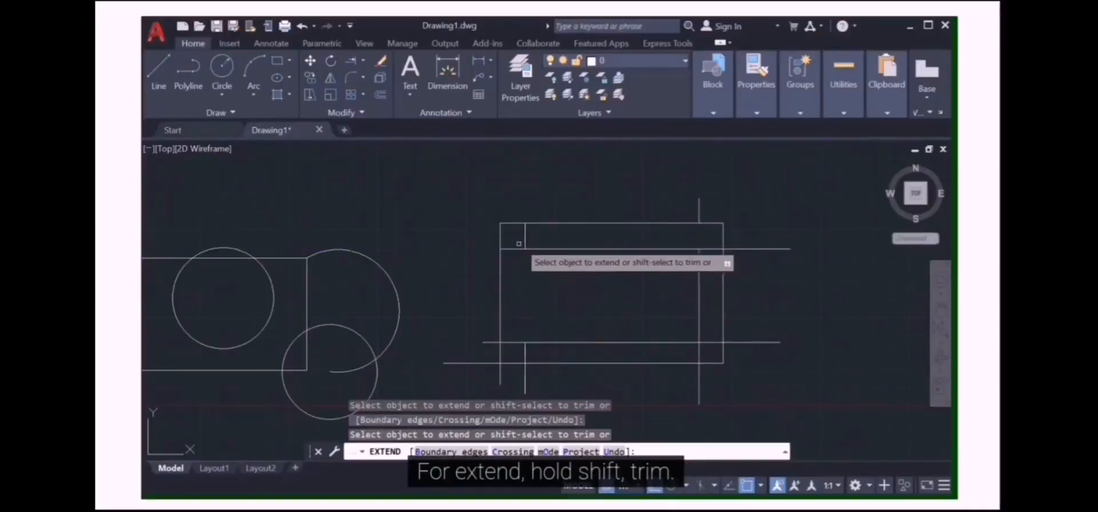
click(514, 249)
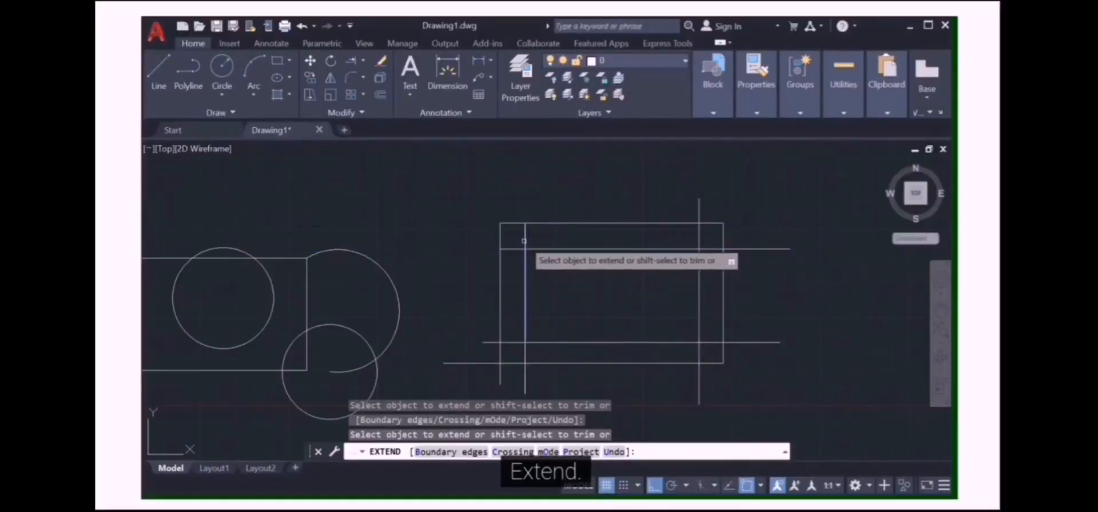
shift+click(482, 364)
shift+click(501, 375)
shift+click(525, 375)
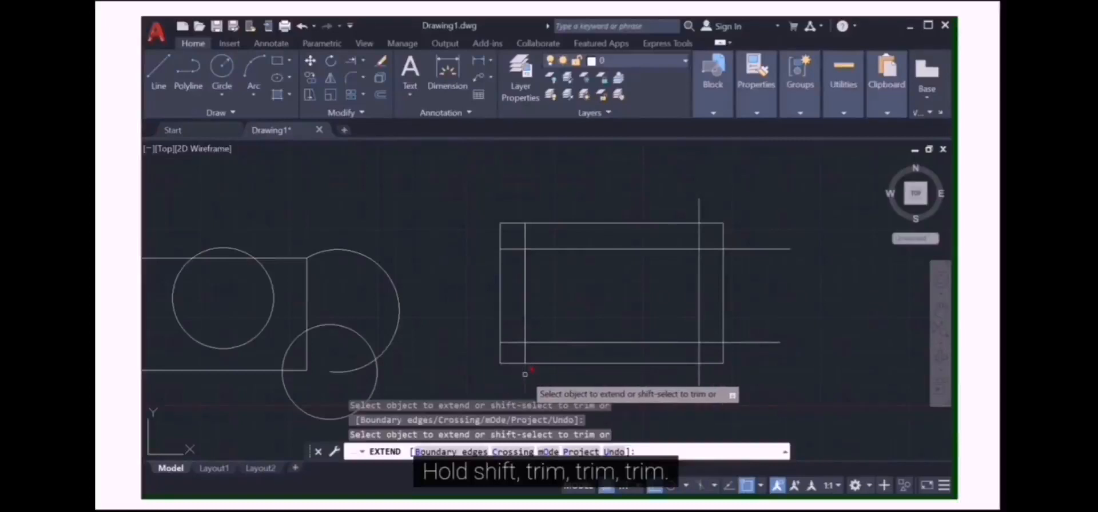
shift+click(518, 344)
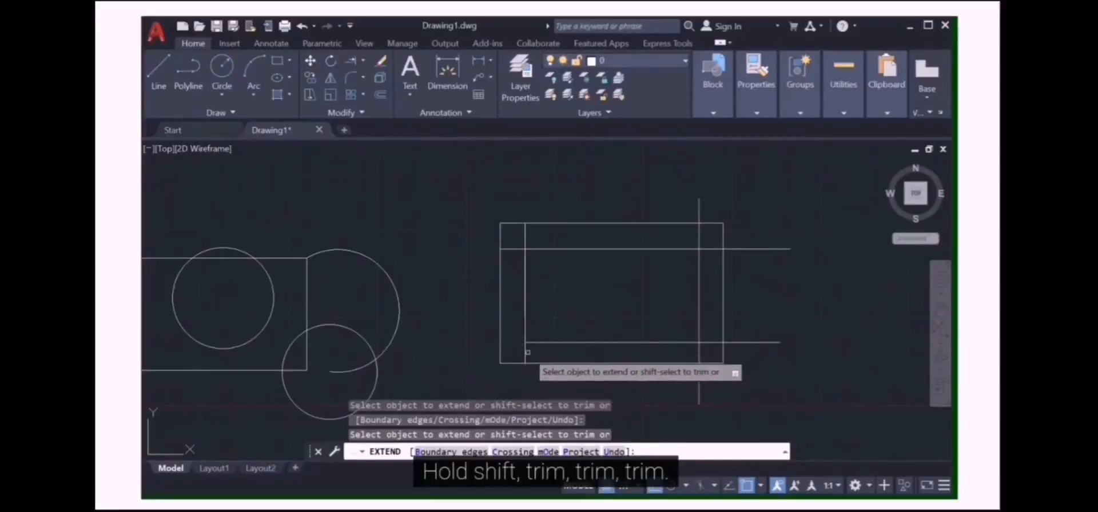
shift+click(514, 248)
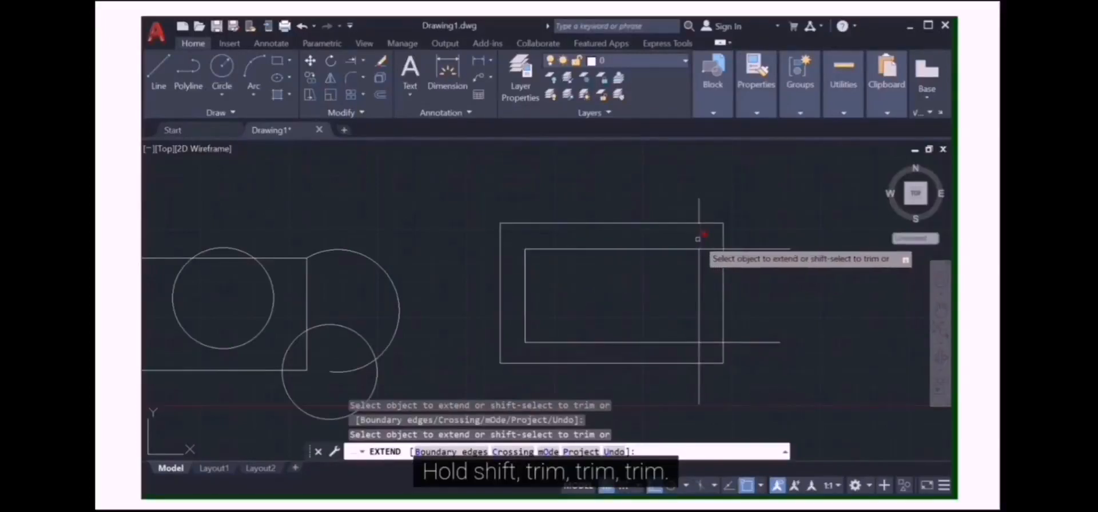
Trim the overhanging line ends around the inner rectangle's right corners
shift+click(699, 220)
shift+click(754, 250)
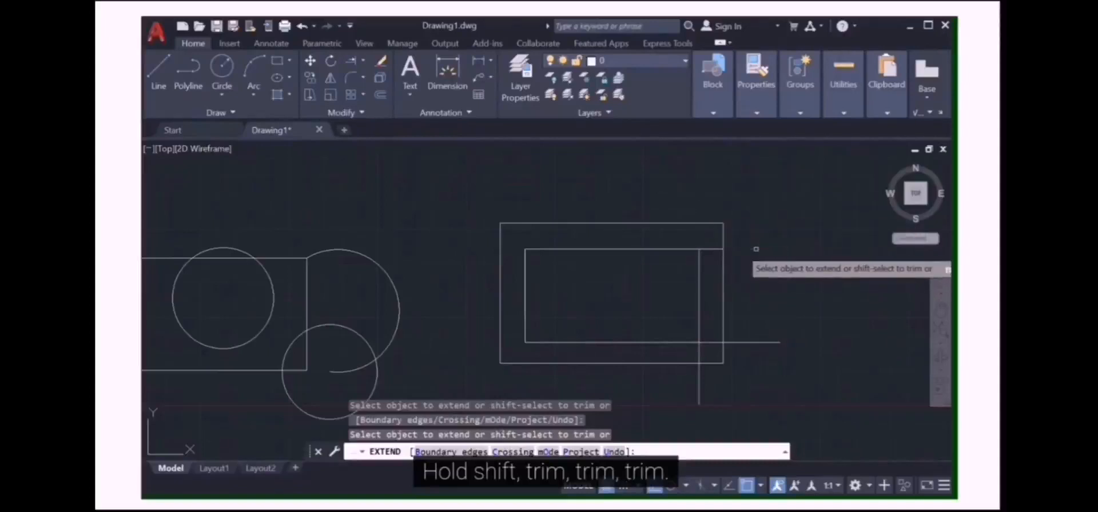
shift+click(711, 248)
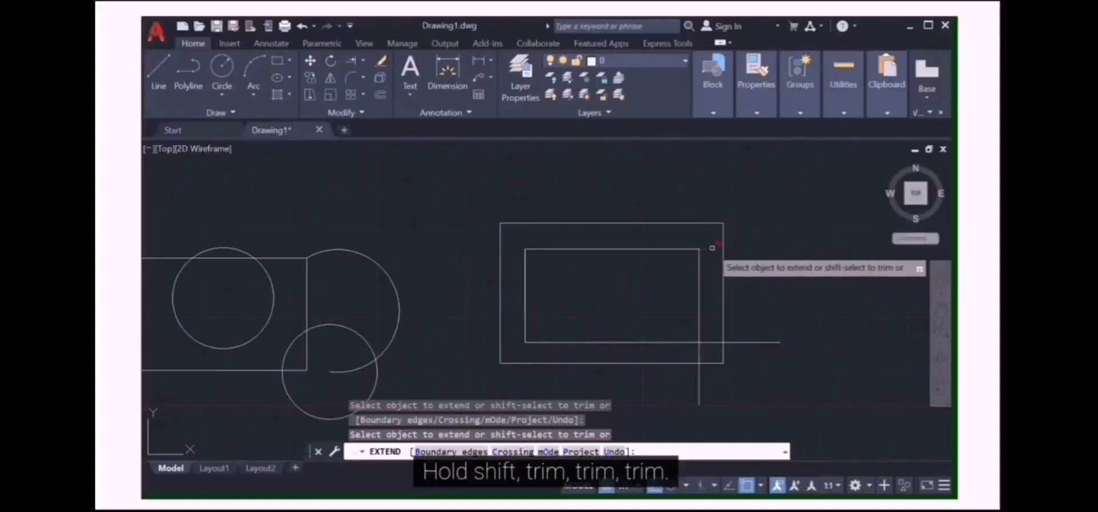
shift+click(710, 343)
shift+click(697, 354)
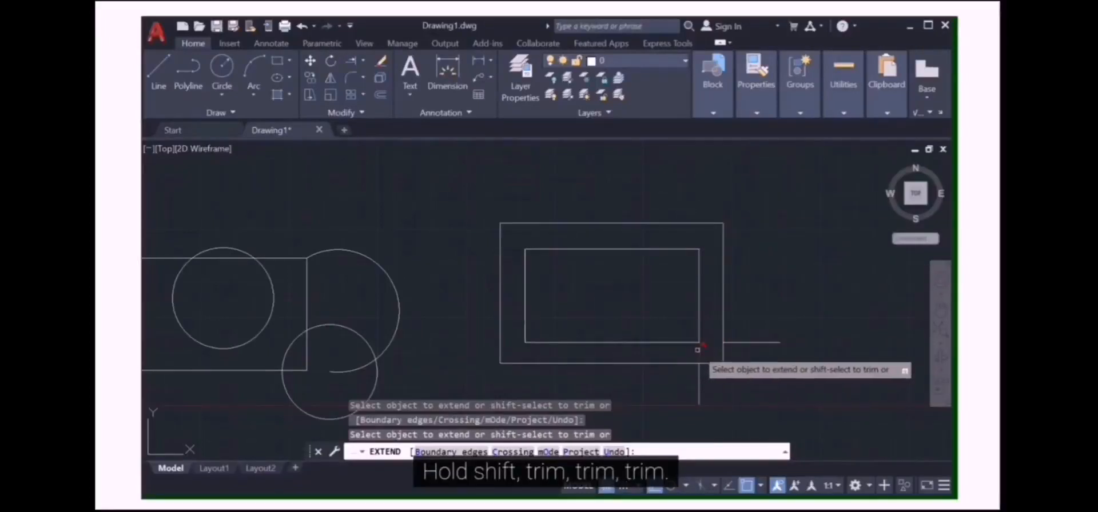
shift+click(738, 342)
Trim the top edge segment and the short line pieces inside the lower circle of the left figure
scroll(532, 343, down, 3)
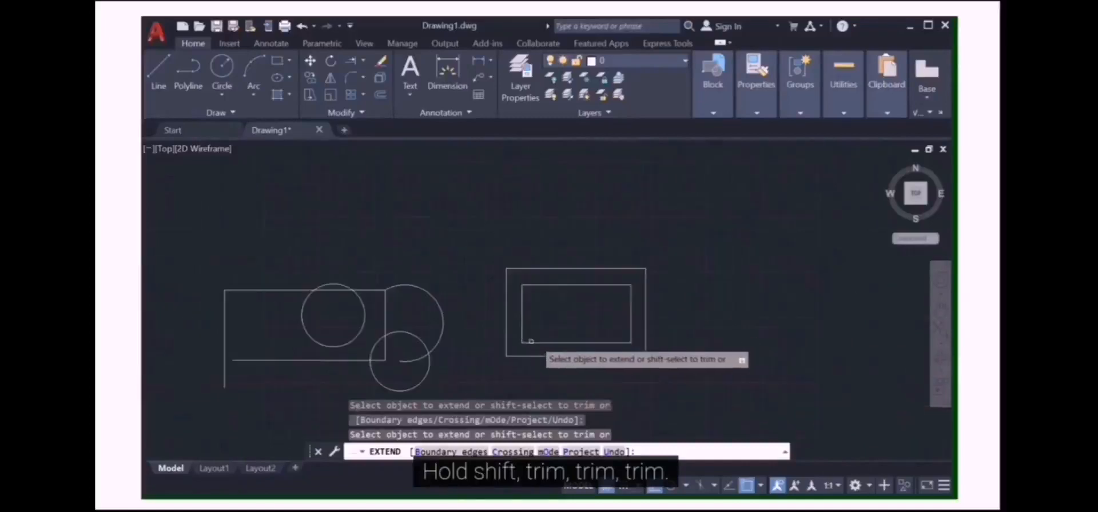
scroll(368, 334, up, 3)
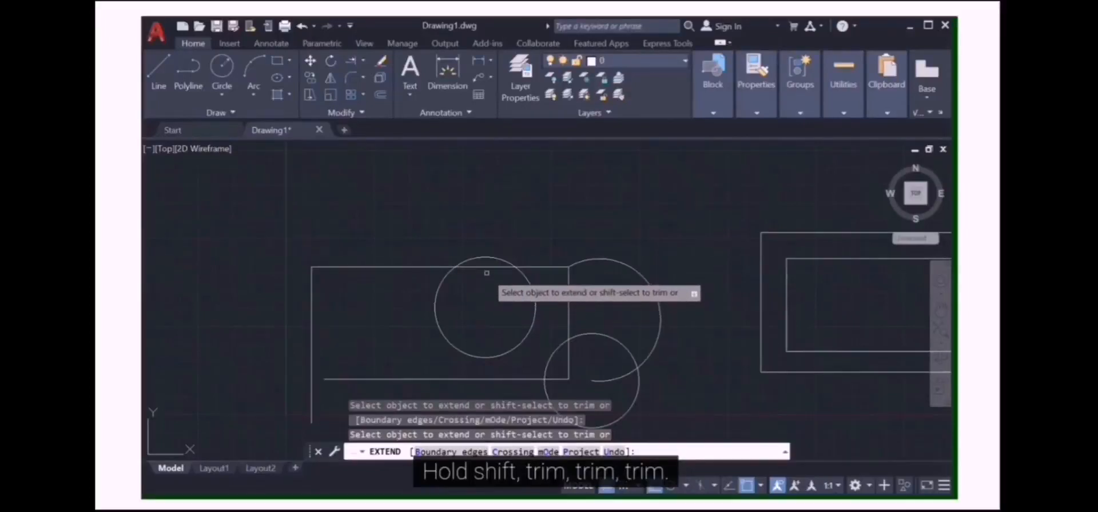
click(528, 268)
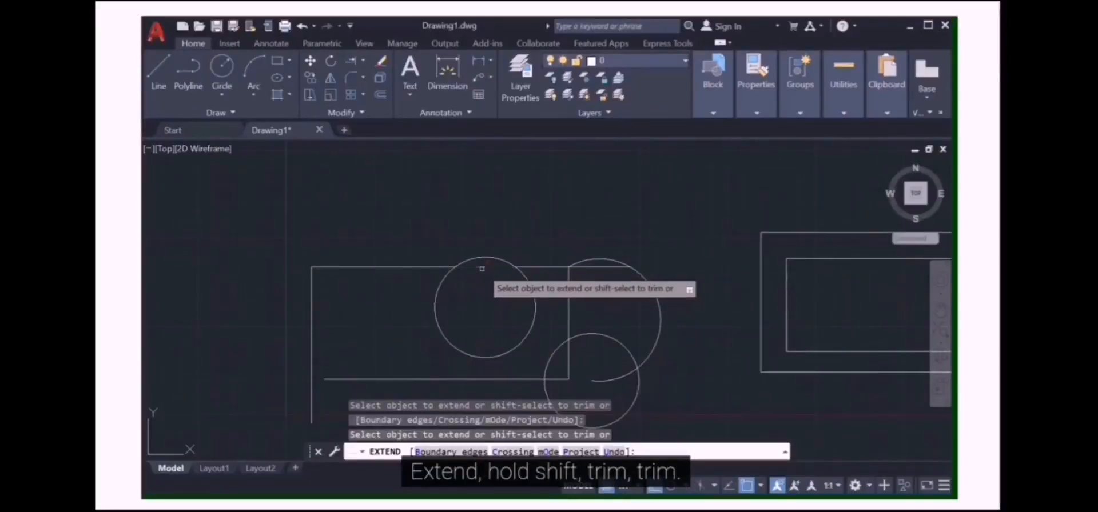
shift+click(595, 266)
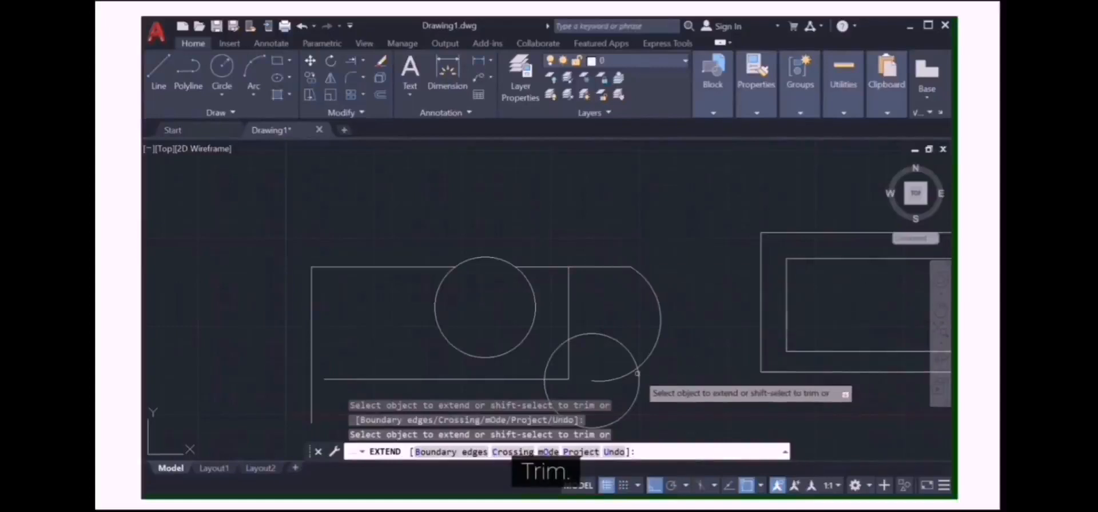
click(615, 376)
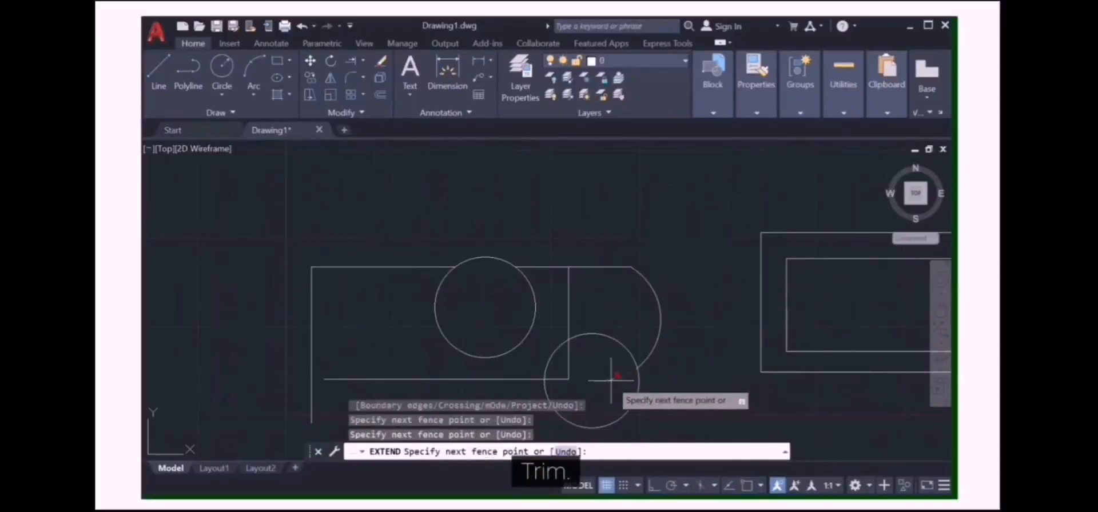
click(616, 380)
drag(580, 355, 558, 387)
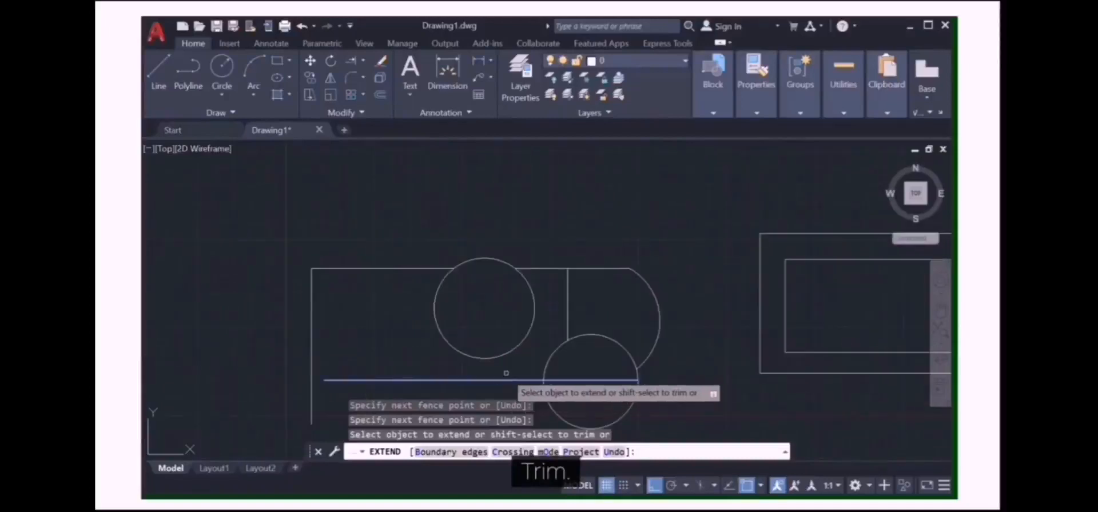
Trim the segments crossed by a fence drawn diagonally across the left figure, then try extending its top edge
click(611, 250)
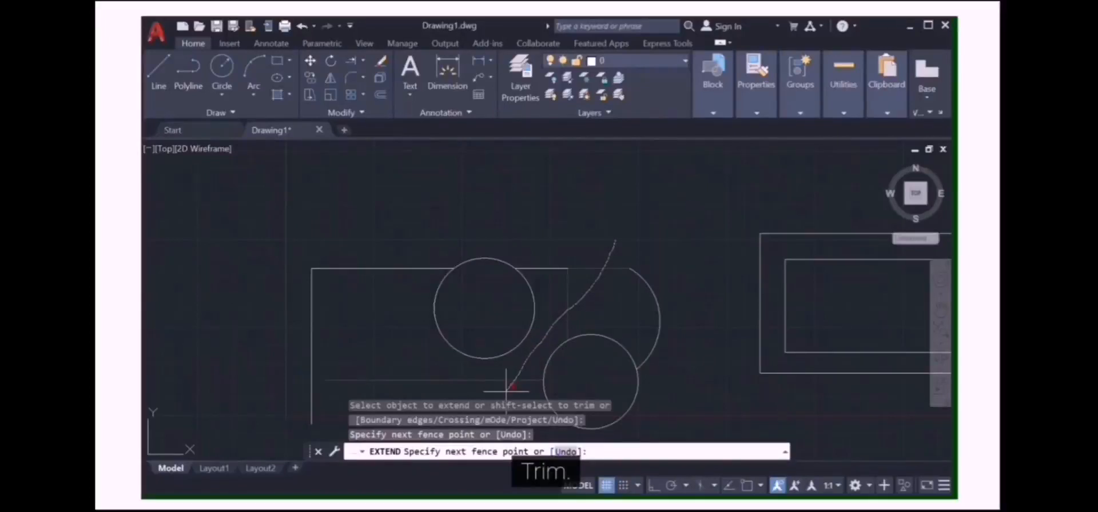
click(506, 392)
key(Return)
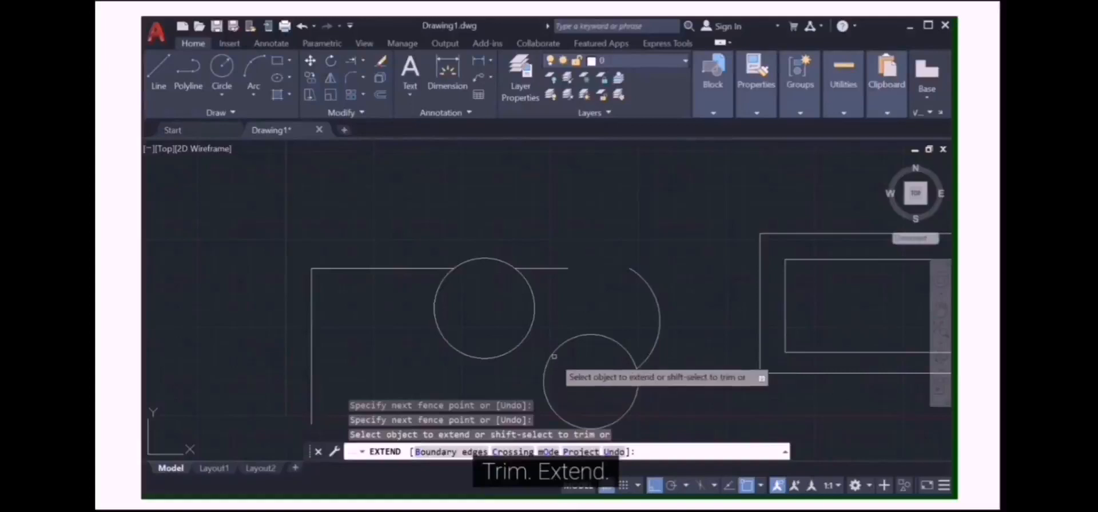
click(559, 268)
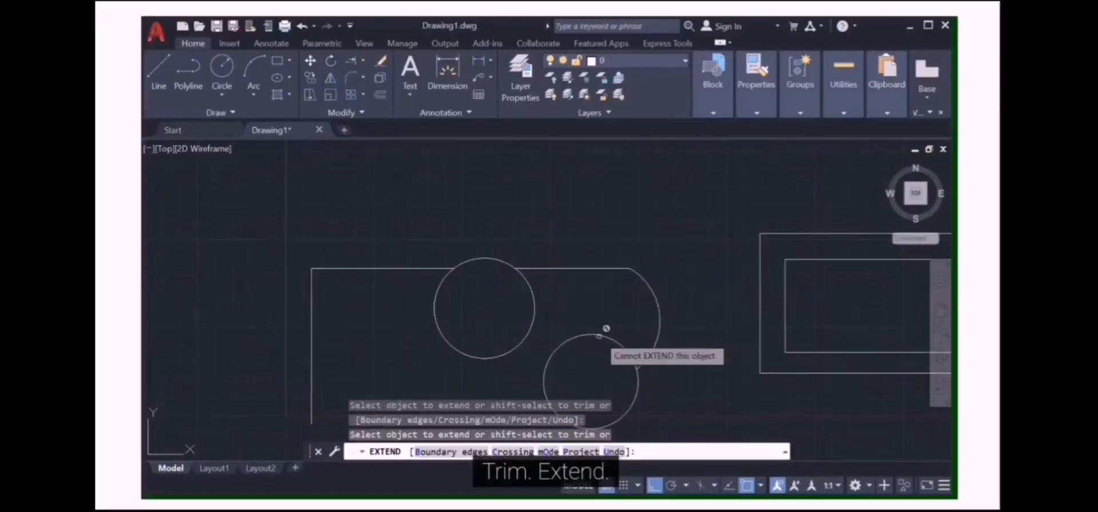
scroll(606, 329, down, 2)
scroll(570, 370, up, 2)
scroll(568, 365, down, 2)
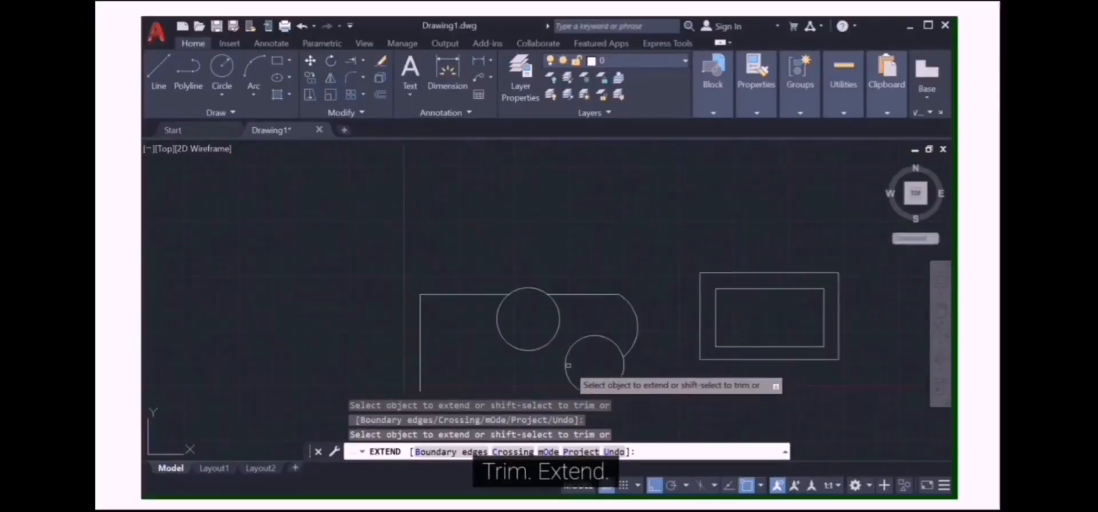
scroll(568, 366, down, 3)
scroll(559, 331, up, 3)
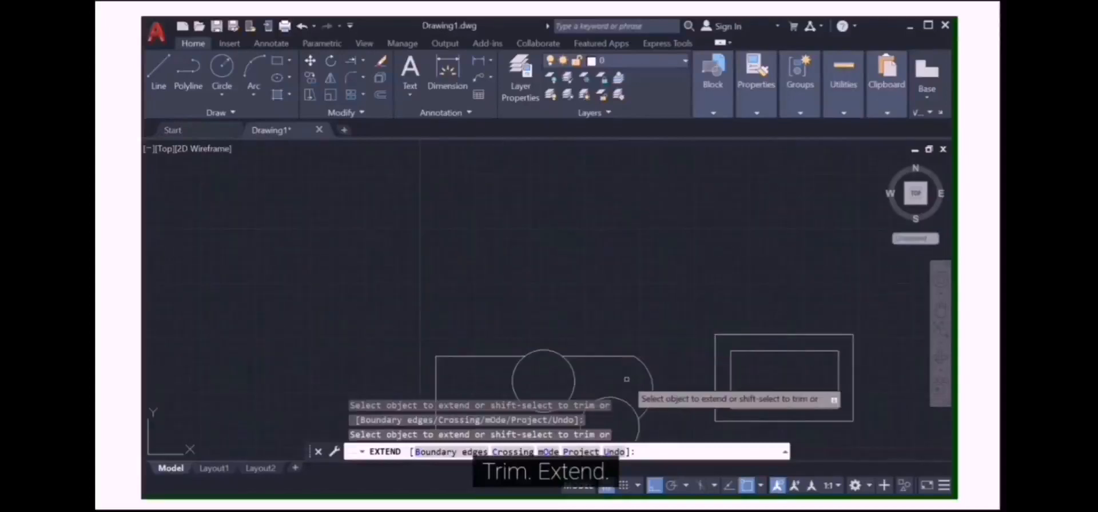